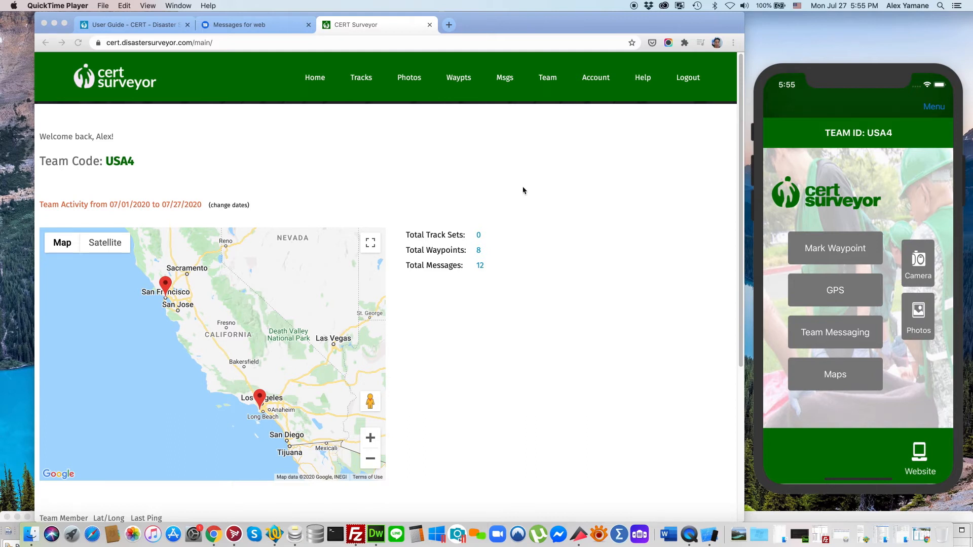
- Open the team's SMS dispatch page from team management and look over its member table and event form
click(519, 188)
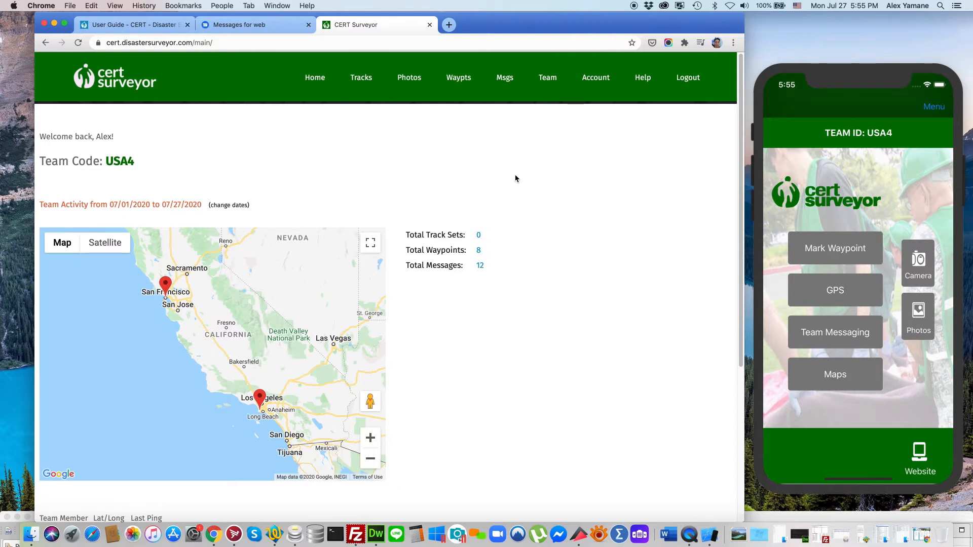
click(515, 174)
click(555, 87)
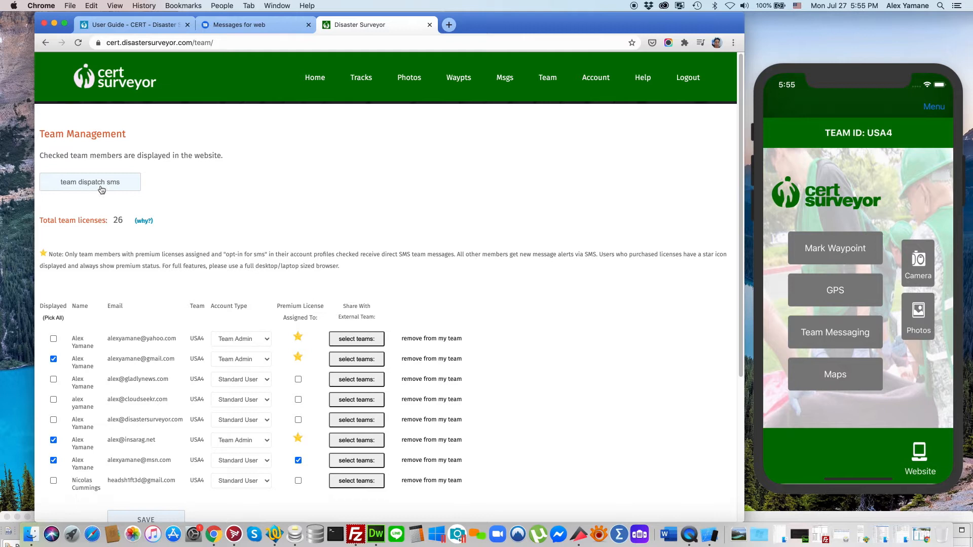
click(123, 183)
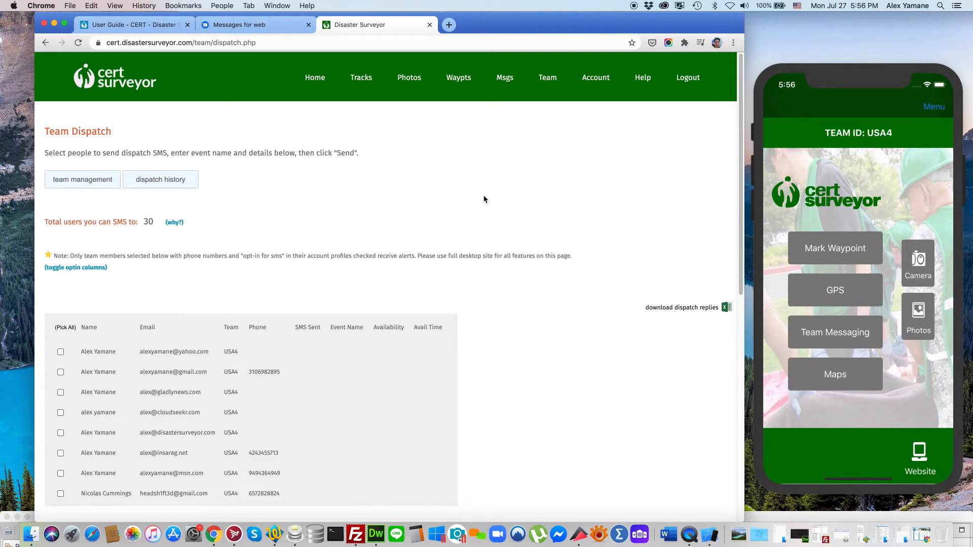
scroll(484, 198, down, 5)
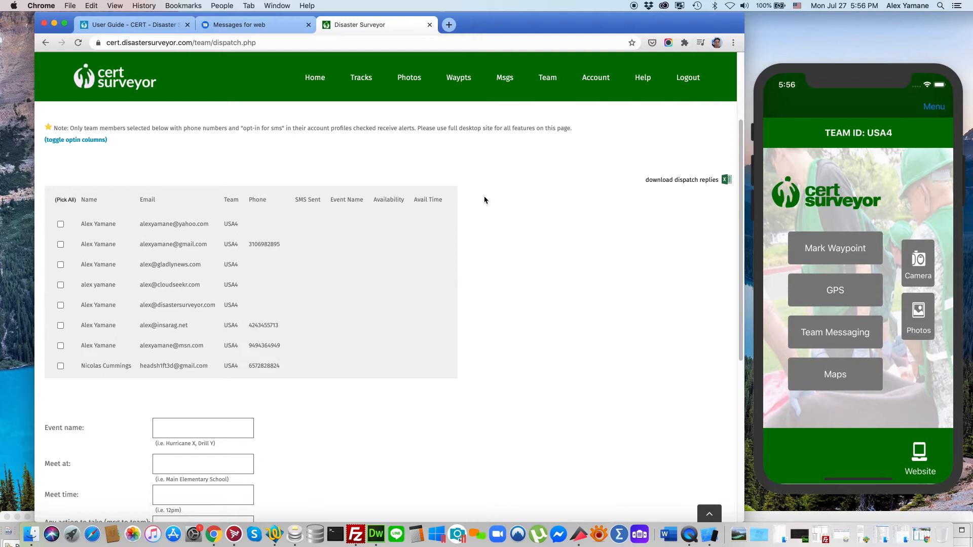
scroll(484, 200, up, 4)
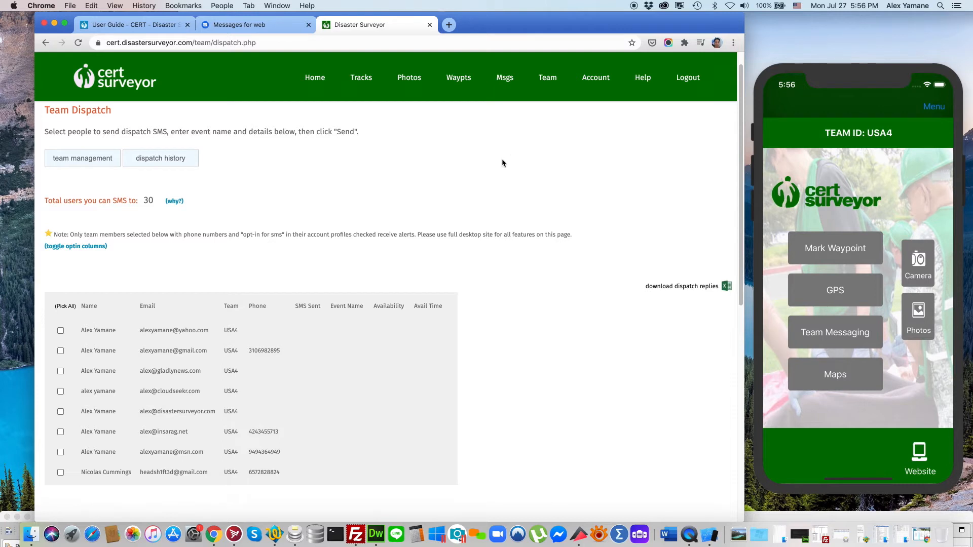
- Enable the opt-in for SMS based alerts for team activity in the account profile and save the profile
click(600, 83)
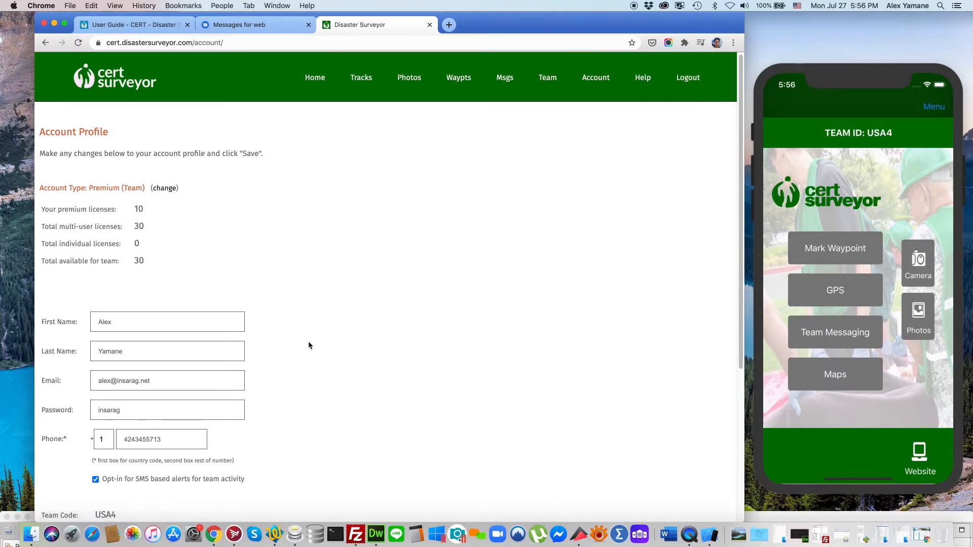
scroll(307, 343, down, 3)
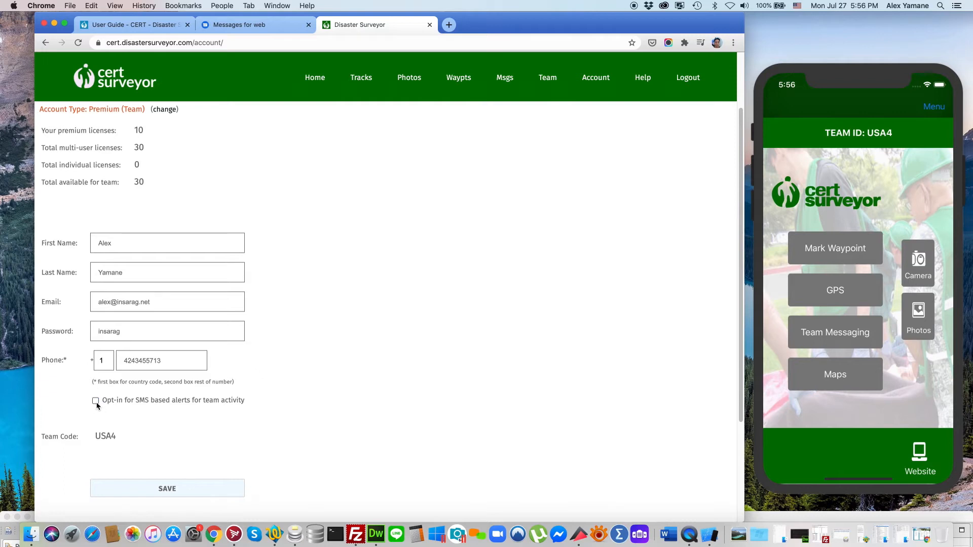
click(95, 400)
click(175, 488)
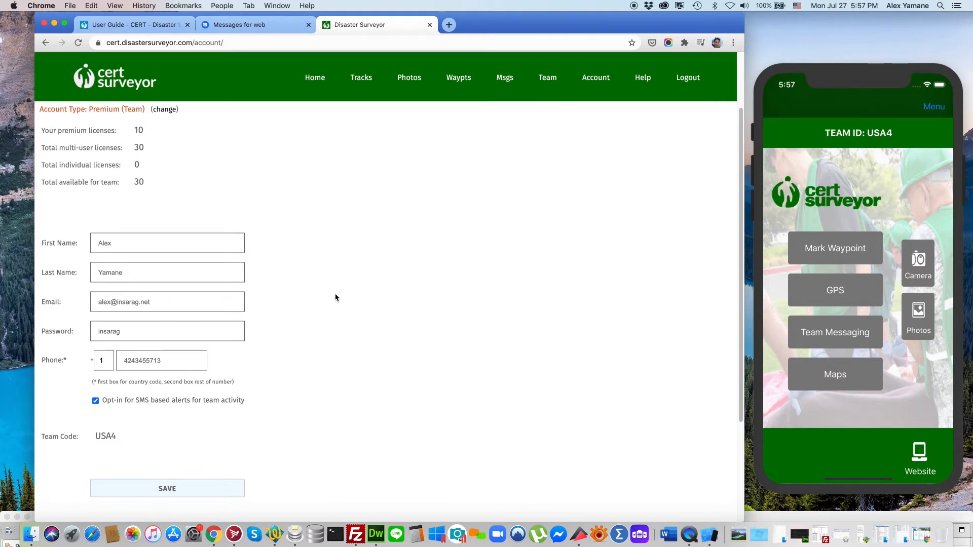
- Return to the team's SMS dispatch page through team management
click(550, 84)
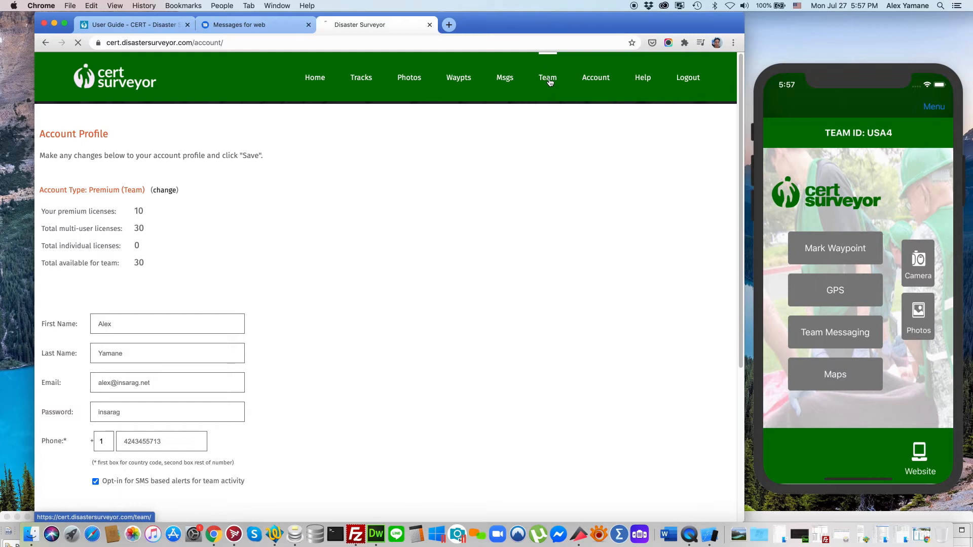
click(98, 181)
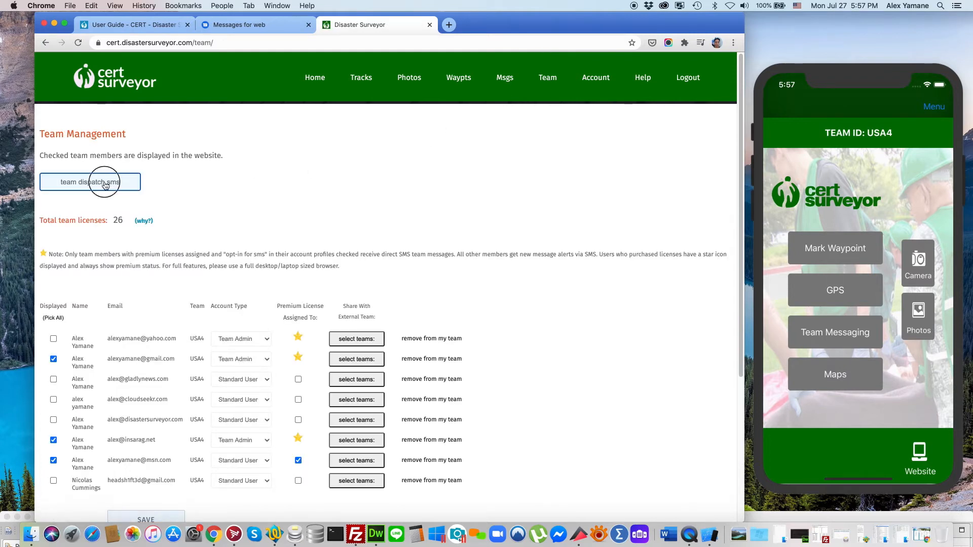
scroll(483, 236, down, 3)
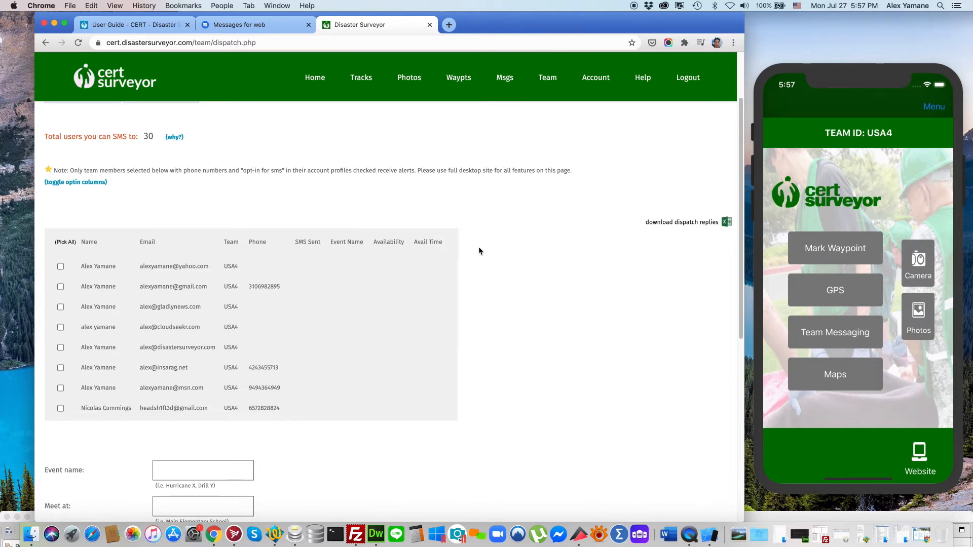
scroll(480, 251, up, 3)
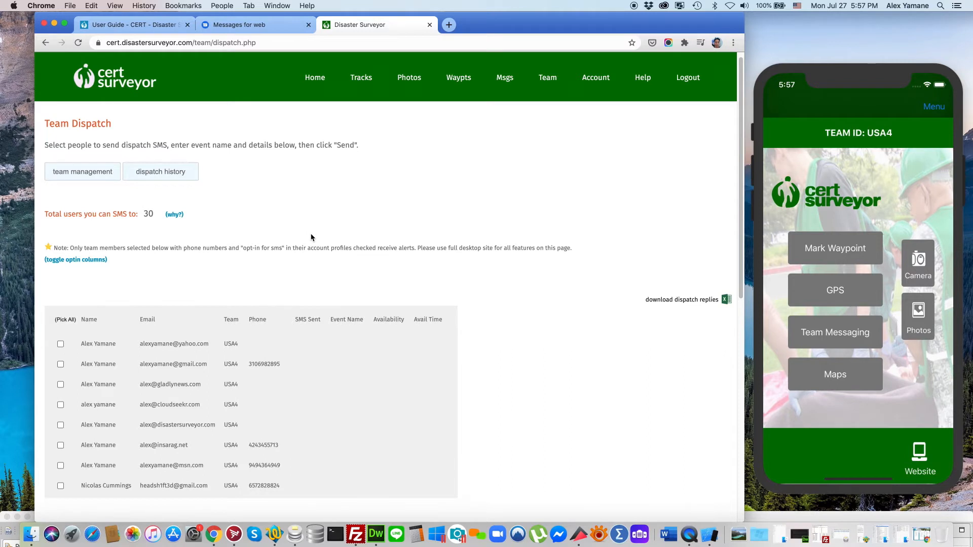
- Examine the dispatch page's SMS allowance, opt-in note, member table columns and event detail fields
scroll(309, 235, down, 1)
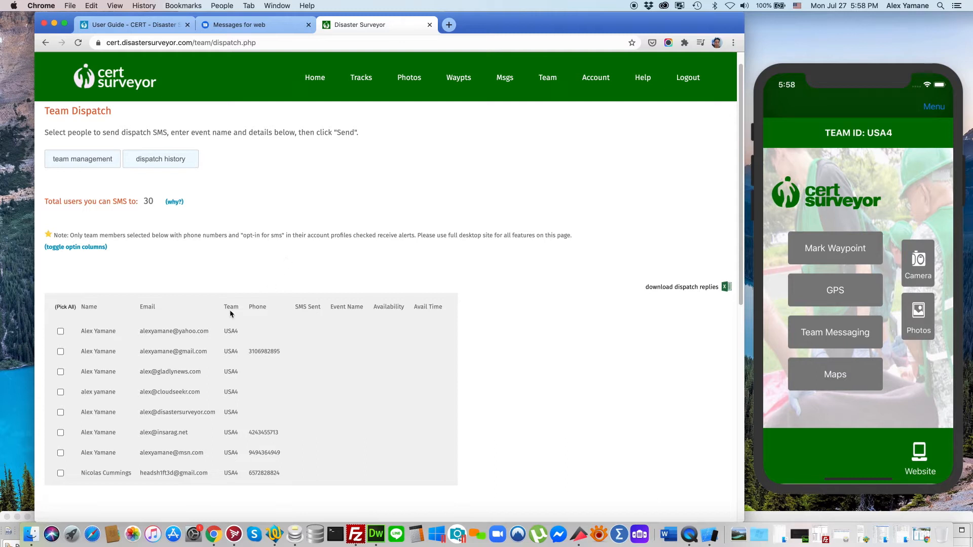
scroll(61, 385, down, 3)
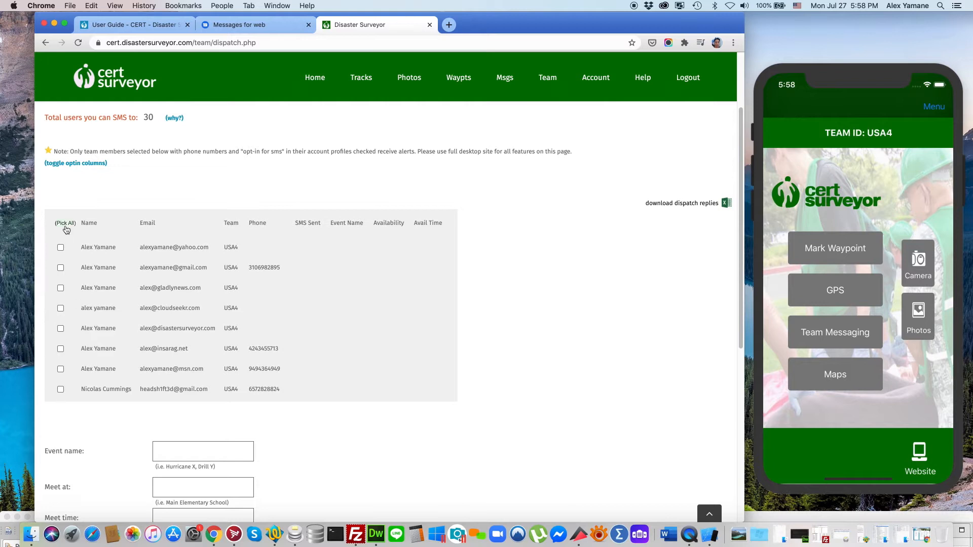
scroll(339, 333, down, 1)
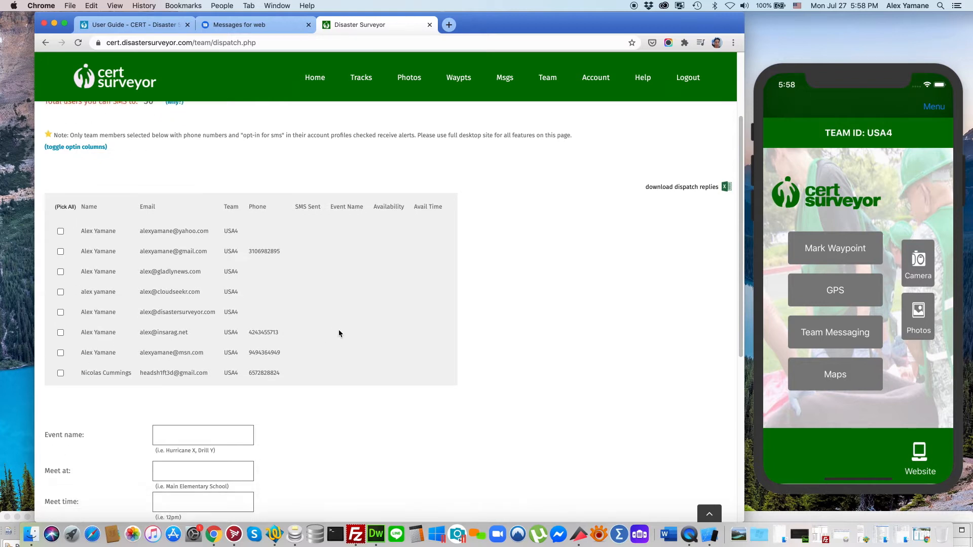
scroll(339, 334, up, 4)
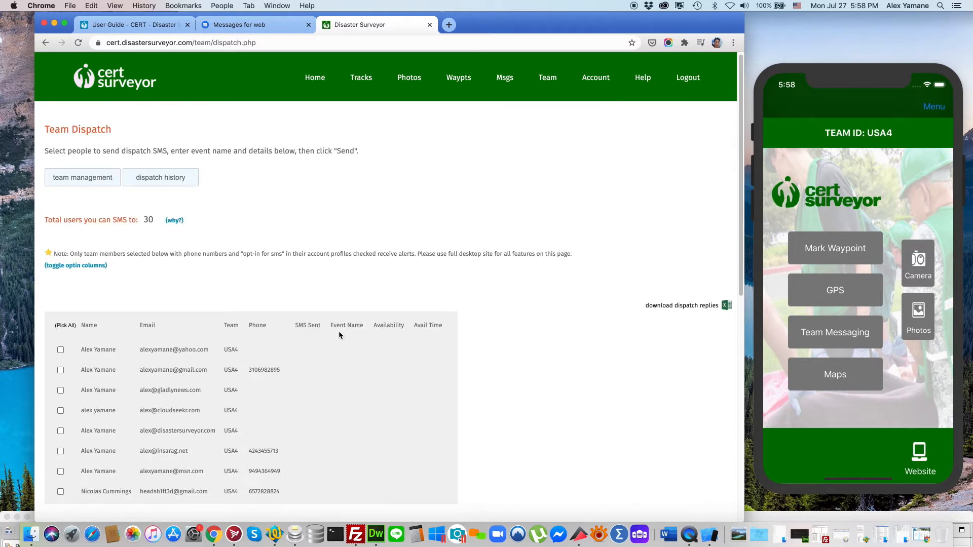
scroll(339, 334, down, 2)
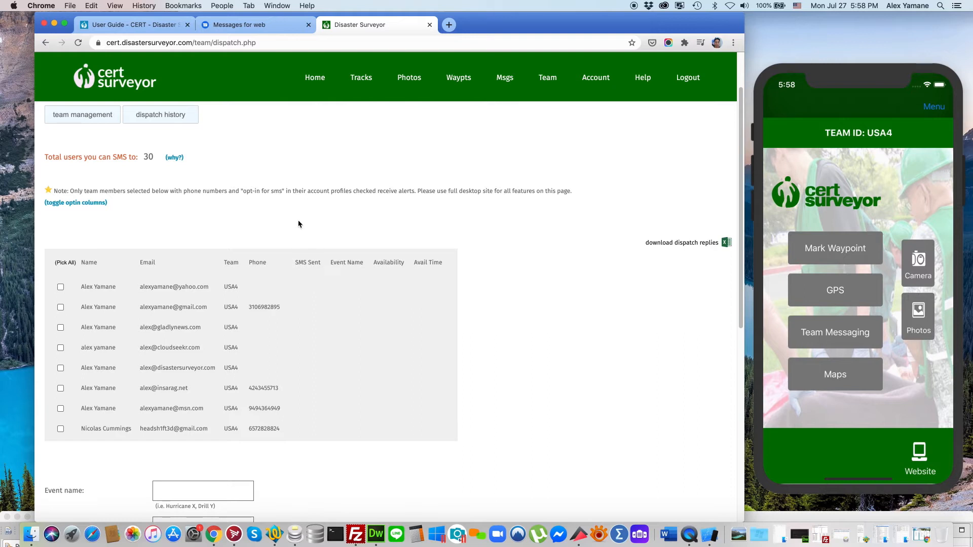
scroll(302, 225, up, 1)
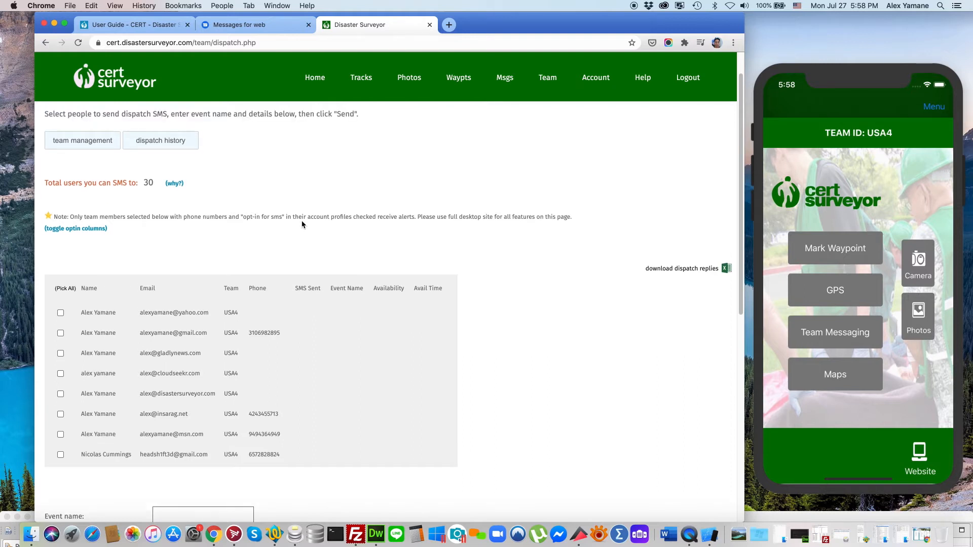
scroll(303, 226, down, 5)
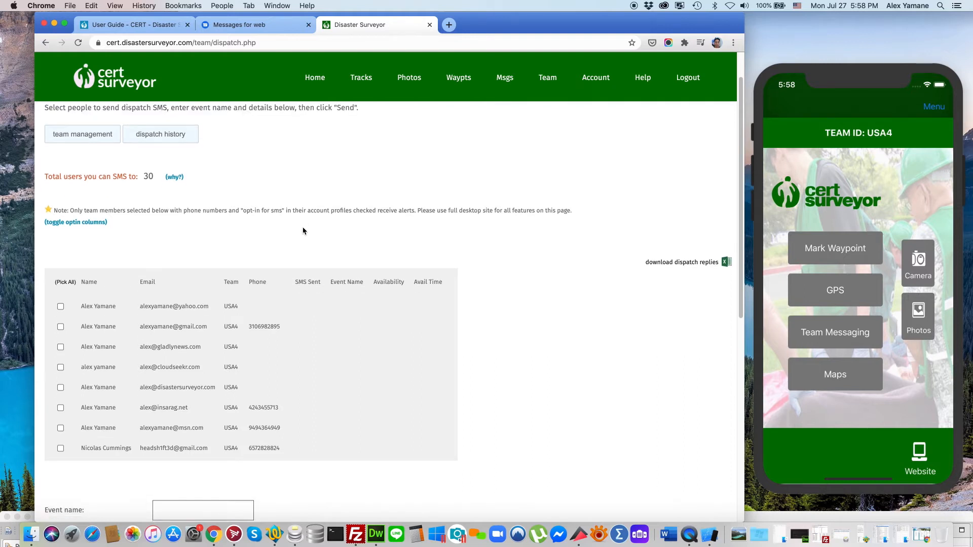
scroll(302, 232, up, 4)
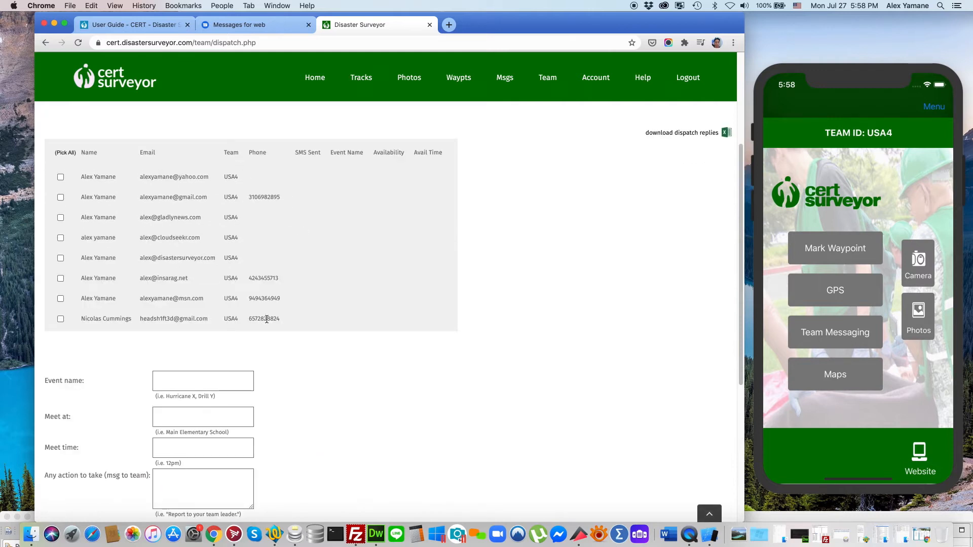
- Select the second, sixth and seventh members in the table as recipients of the dispatch SMS
click(61, 198)
click(61, 278)
click(60, 299)
scroll(283, 251, up, 3)
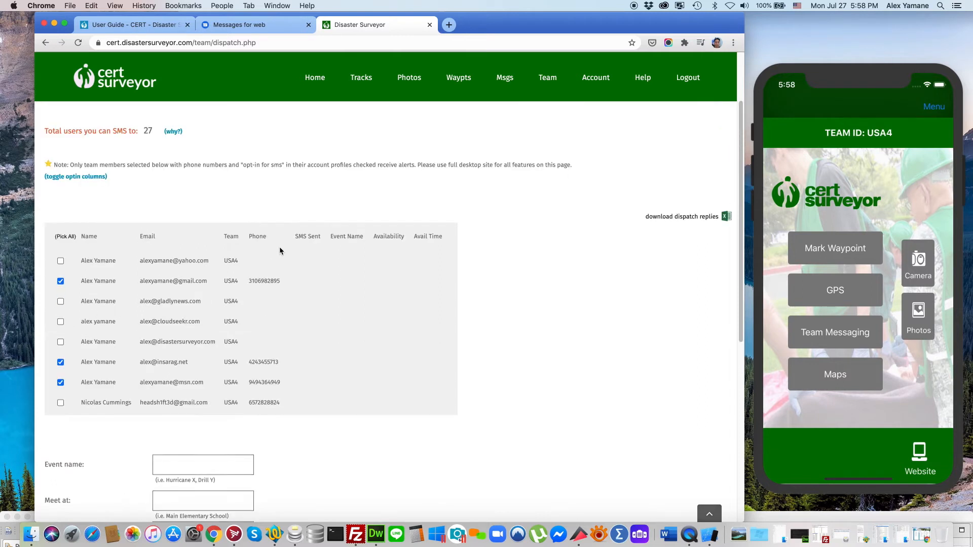
scroll(281, 250, up, 2)
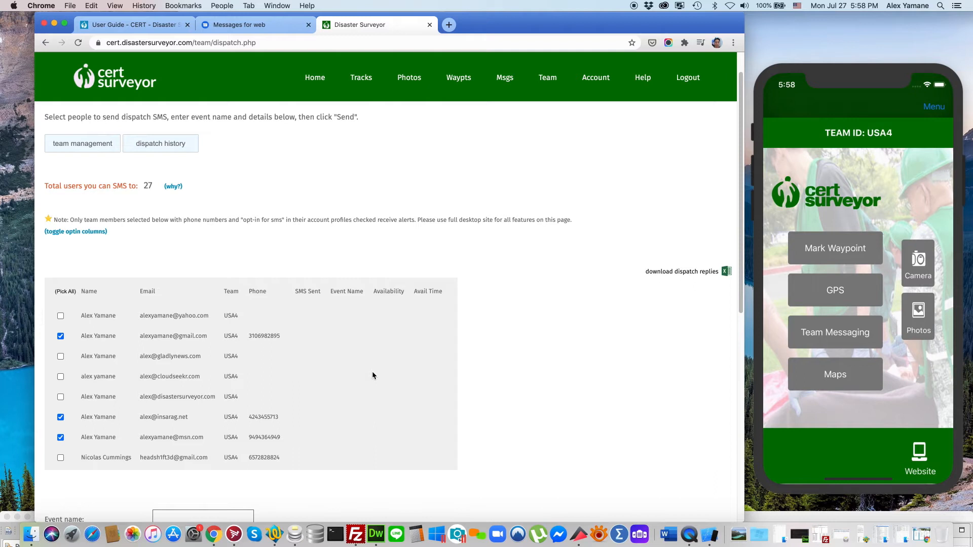
- Set the dispatch event name to "Torrance neighborhood review" and the meeting place to "Wilson Park"
scroll(367, 372, down, 4)
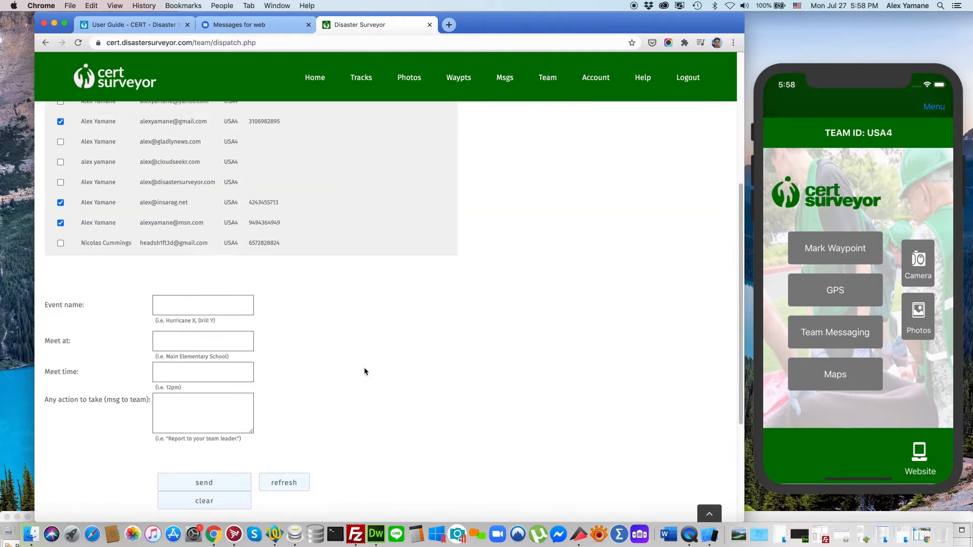
scroll(341, 336, down, 1)
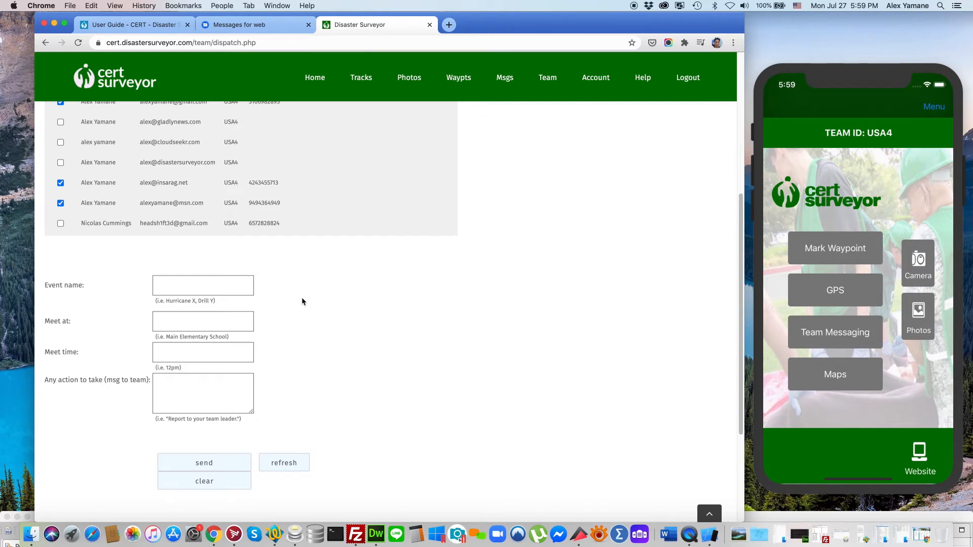
click(243, 286)
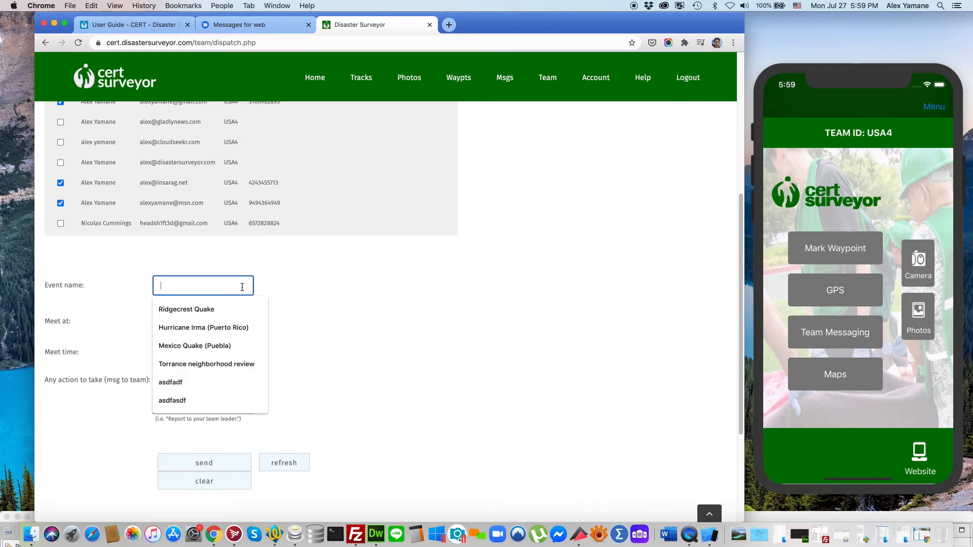
click(236, 364)
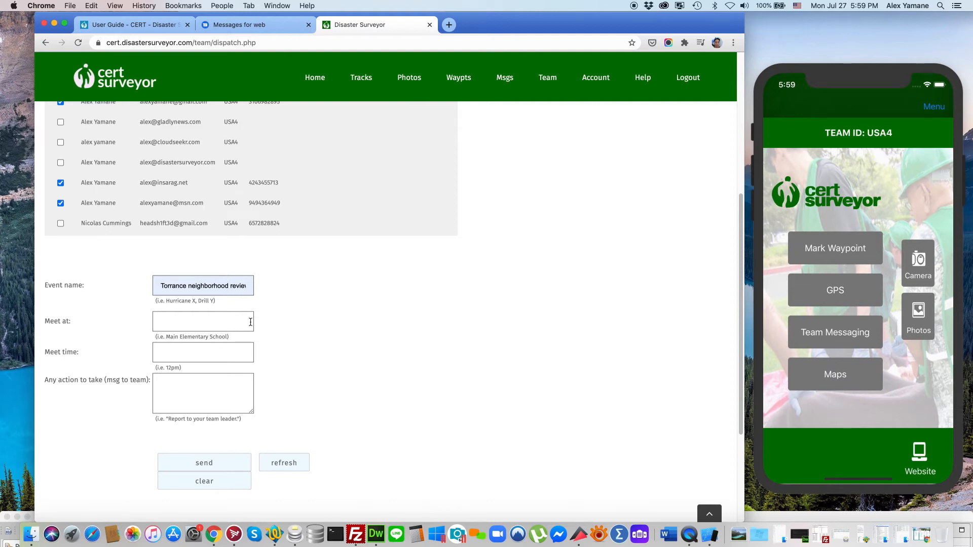
click(229, 321)
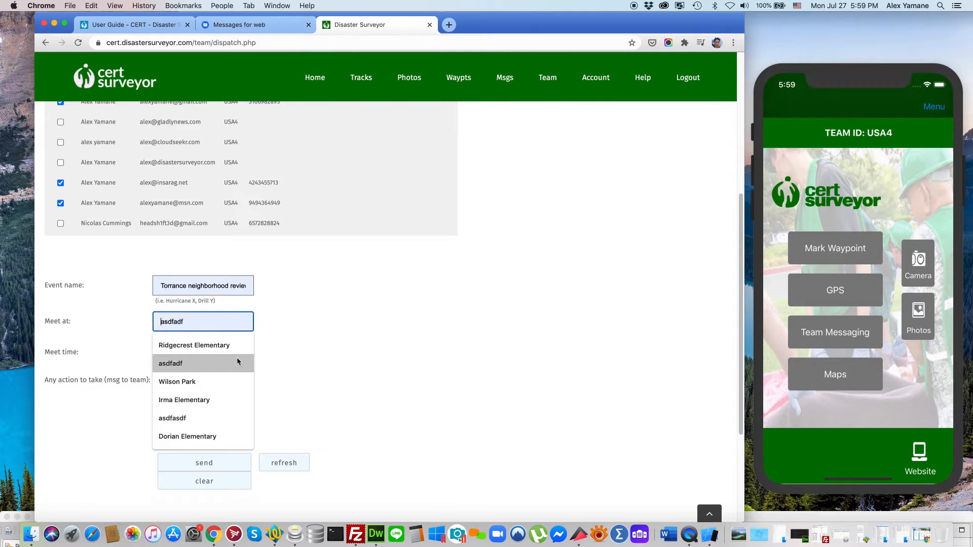
click(228, 381)
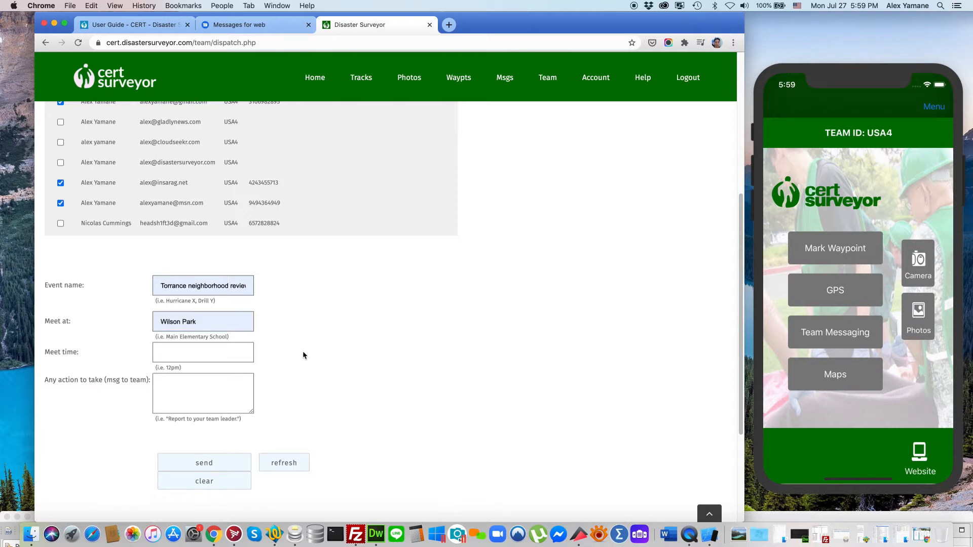
- Set the dispatch meet time to "12pm 12/12"
click(273, 309)
click(190, 353)
click(238, 376)
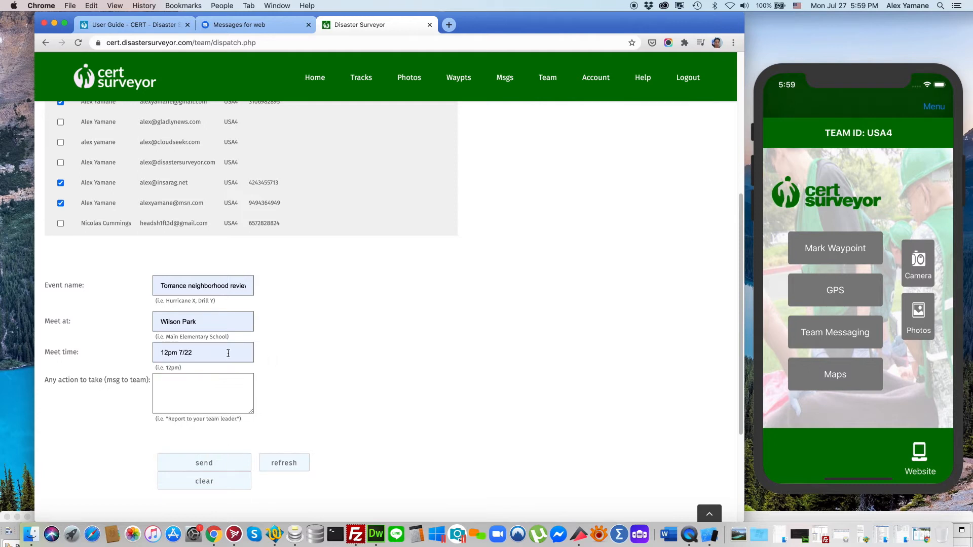
click(228, 354)
key(Left)
key(Left)
key(Left)
key(BackSpace)
text(12)
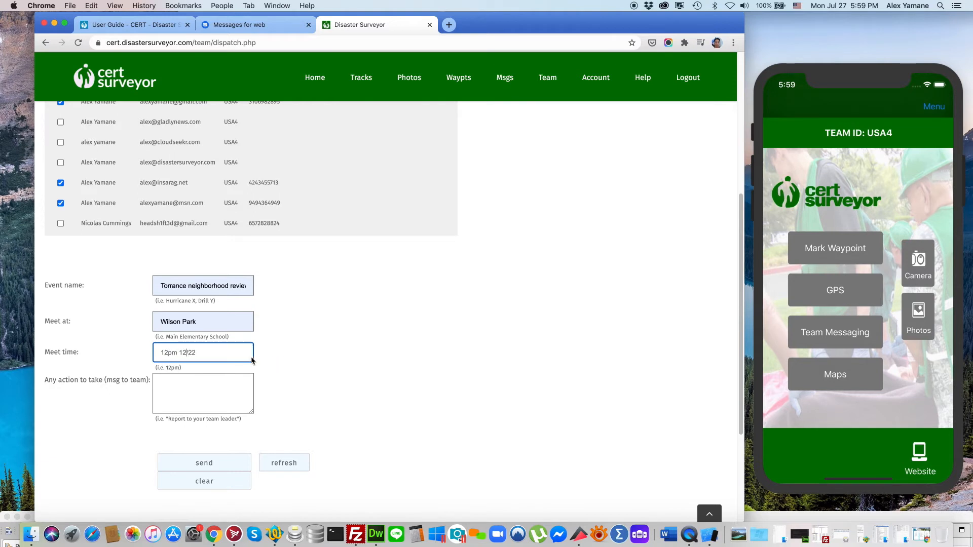
drag(189, 352, 195, 352)
text(12)
click(282, 342)
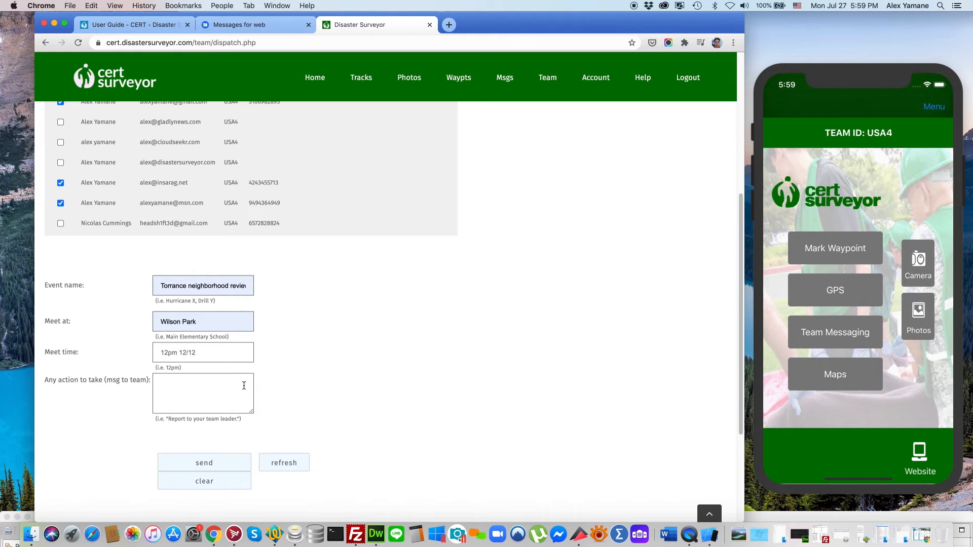
- Enter "Please report to your team leader." as the action message to the team and check the form against the selected recipients
click(218, 385)
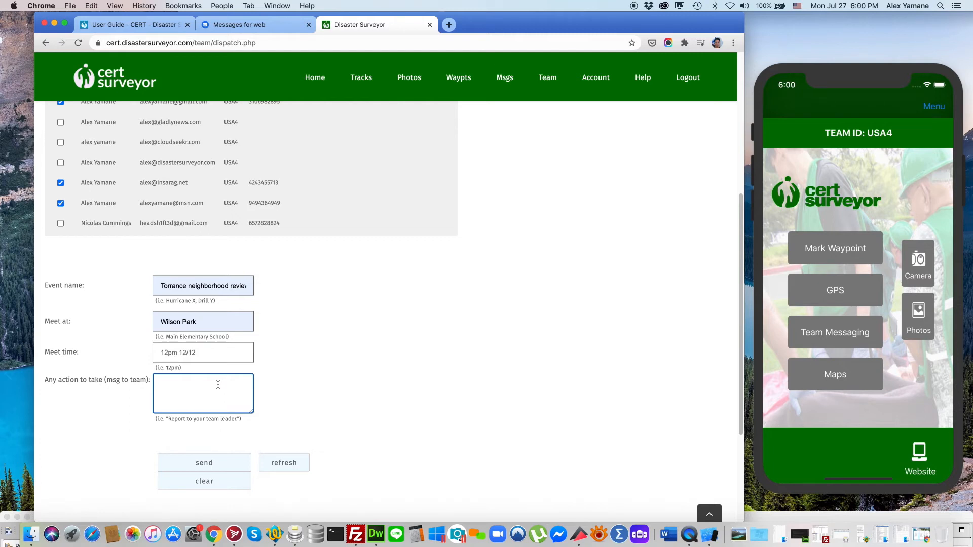
text(Please report to your team leader.)
click(318, 375)
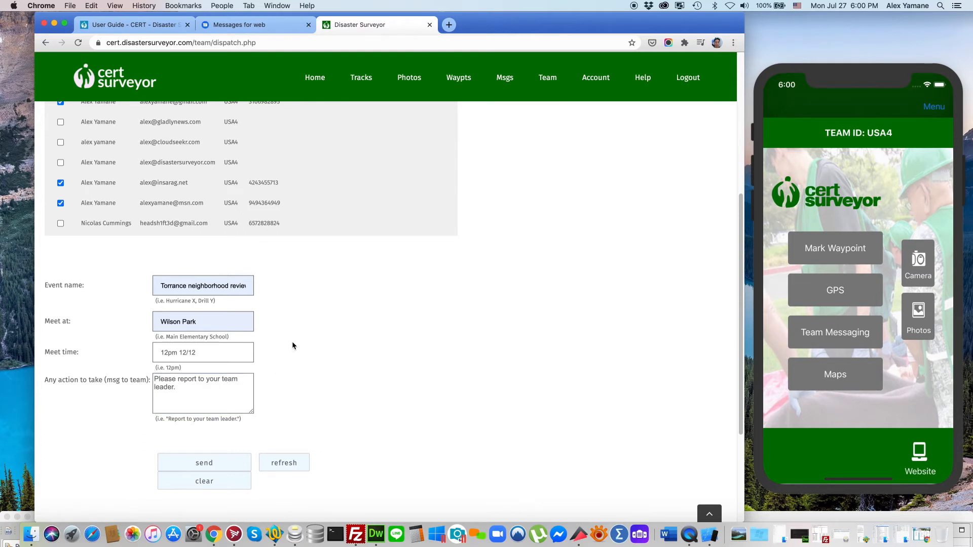
scroll(293, 345, up, 3)
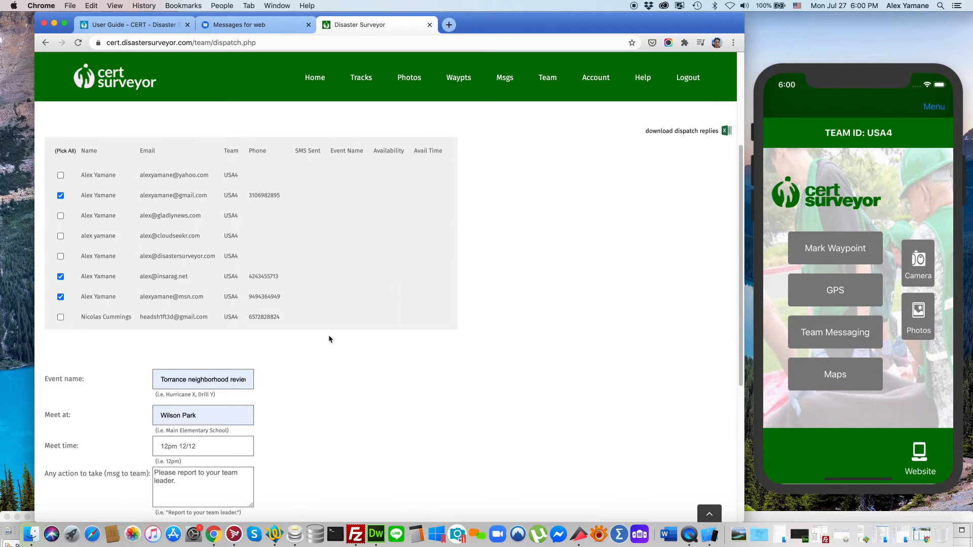
scroll(313, 332, down, 5)
scroll(304, 330, up, 2)
scroll(303, 329, up, 3)
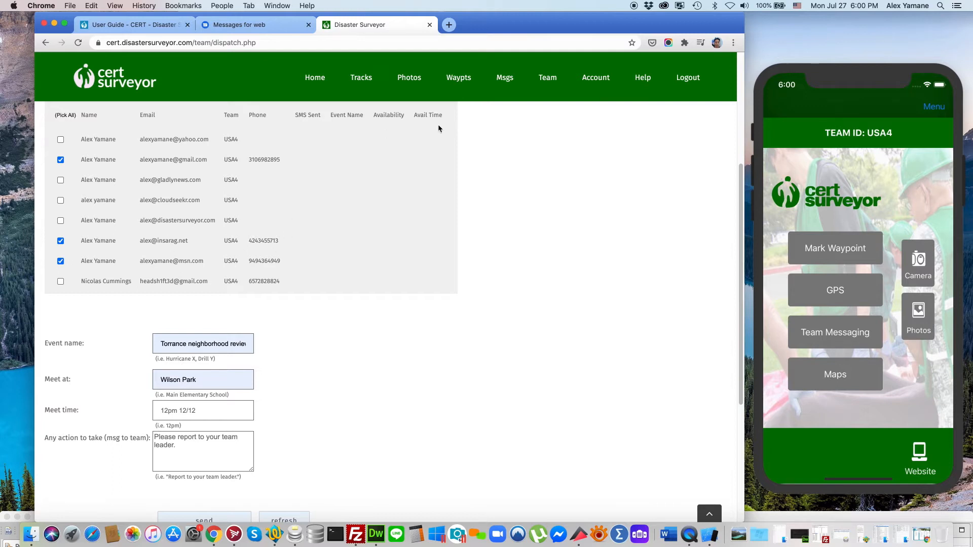
- Send the dispatch SMS to the selected members, dismiss the confirmation and check their sent records in the member table
scroll(360, 302, down, 1)
scroll(360, 302, down, 3)
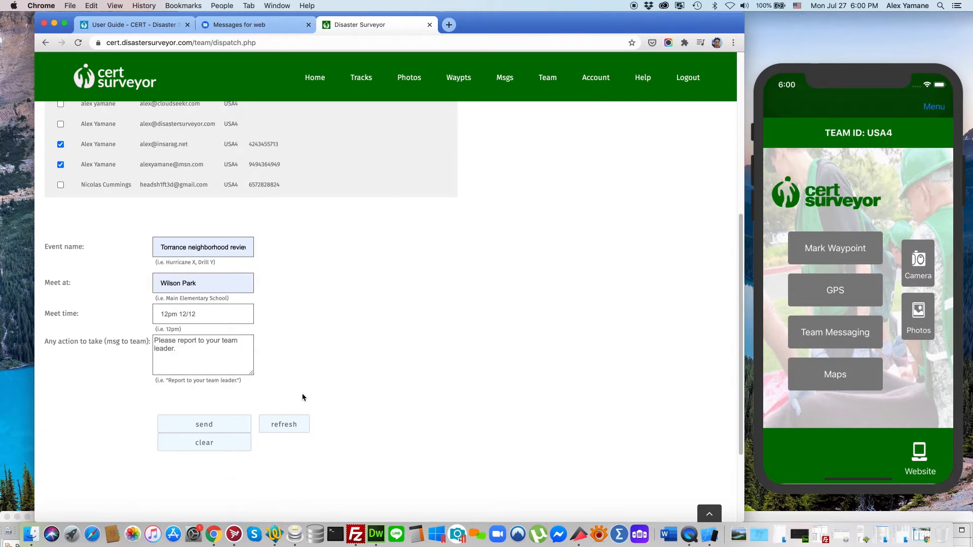
click(201, 427)
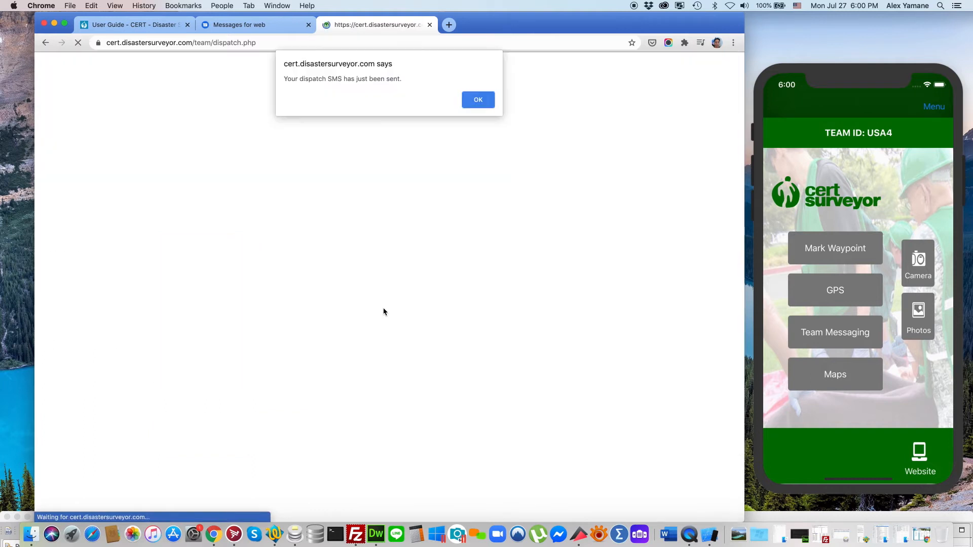
click(479, 105)
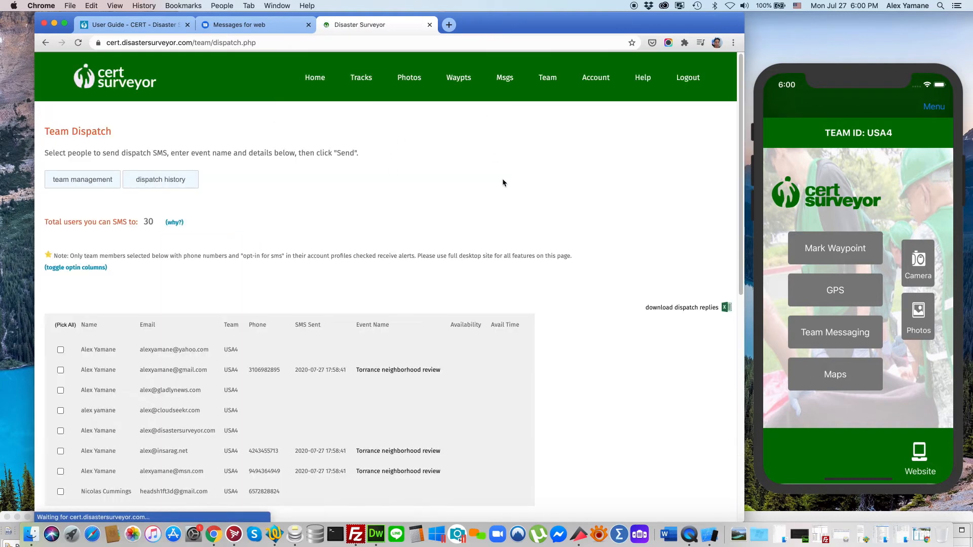
scroll(575, 205, down, 2)
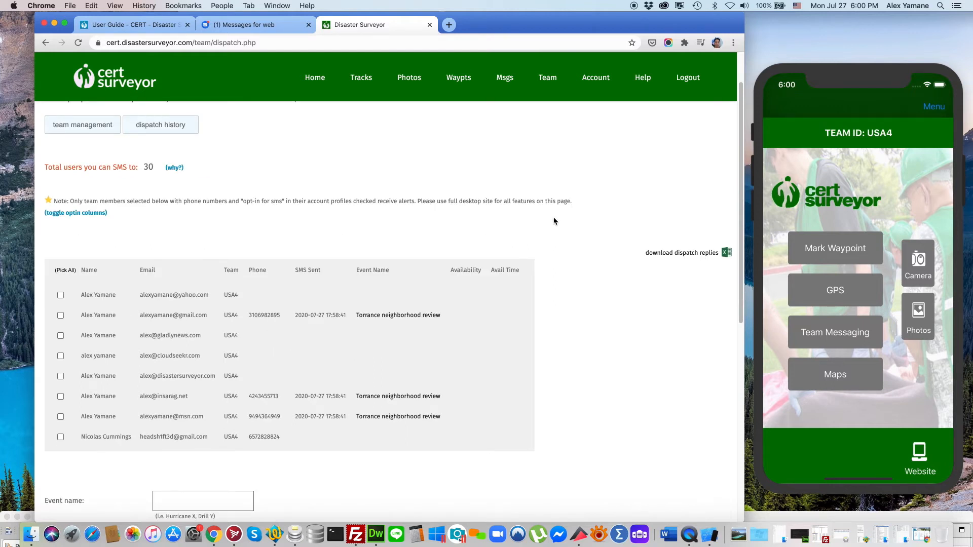
scroll(554, 222, down, 3)
scroll(554, 221, up, 4)
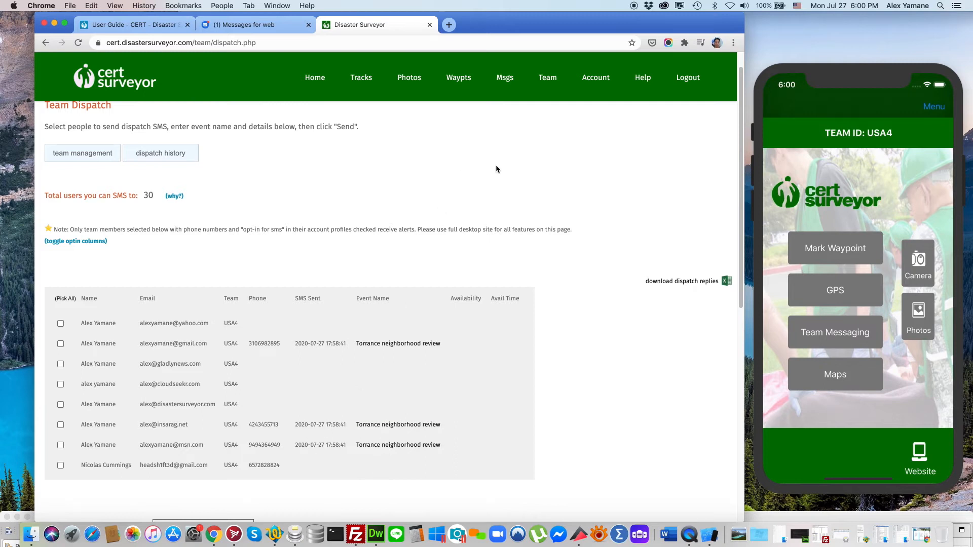
scroll(496, 167, up, 1)
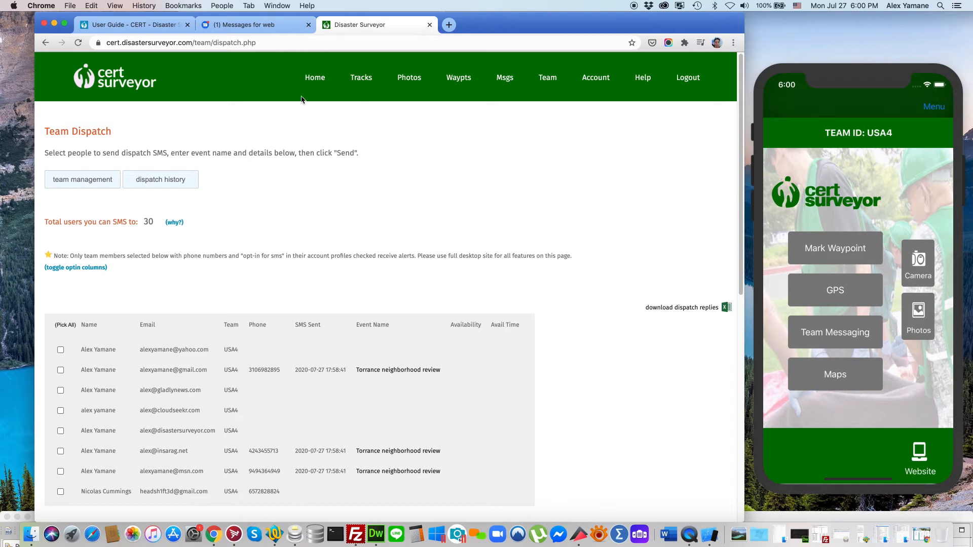
- Switch to Messages for web, read the dispatch in the Disaster Surveyor SMS conversation and reply "y"
click(274, 27)
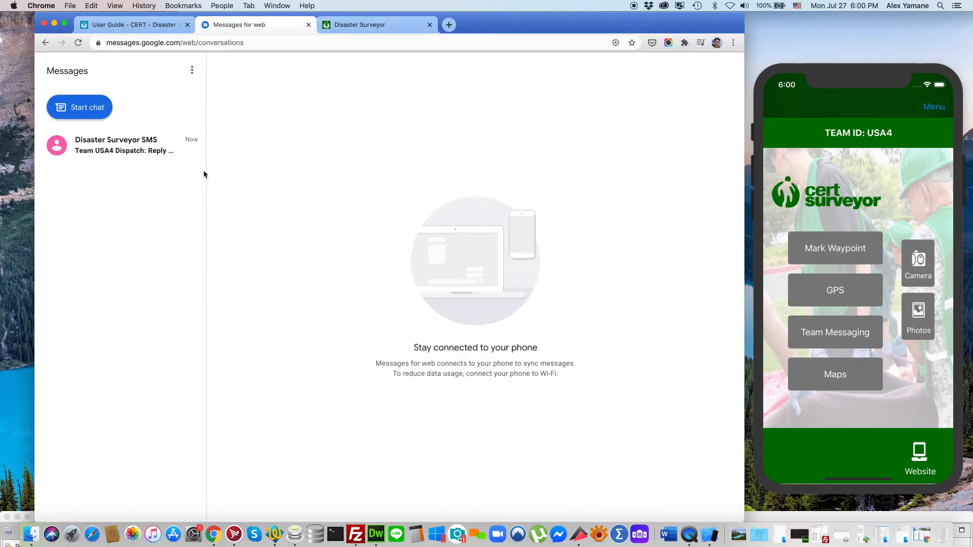
click(128, 152)
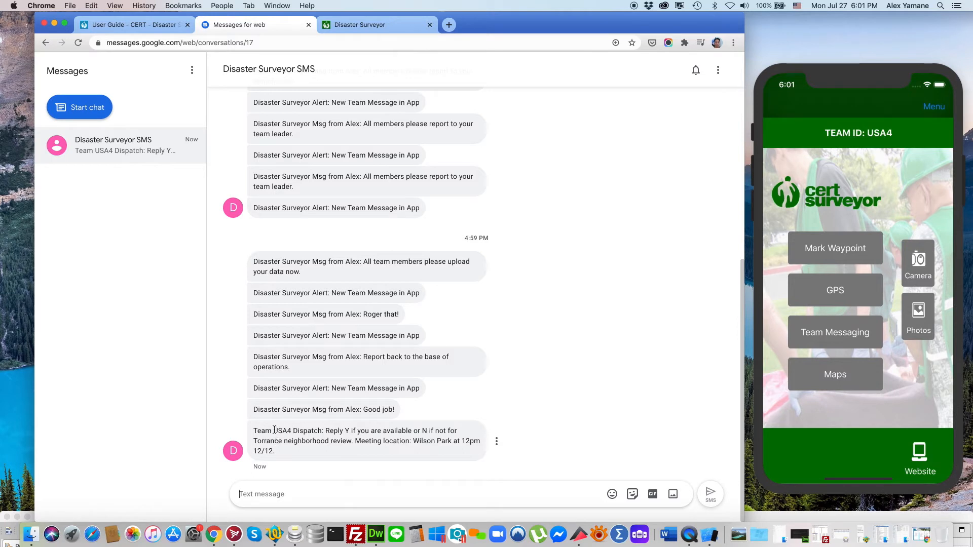
drag(254, 430, 325, 430)
click(356, 431)
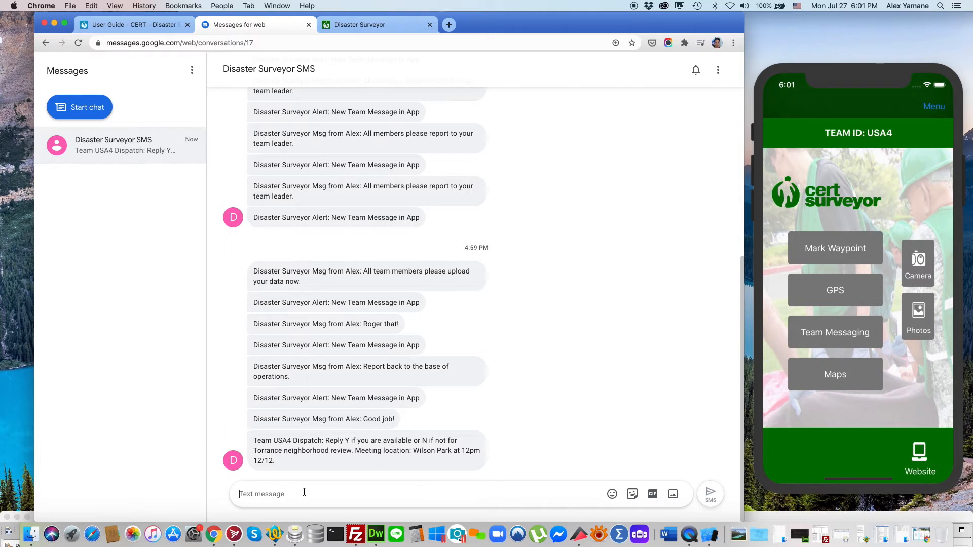
text(y)
click(710, 493)
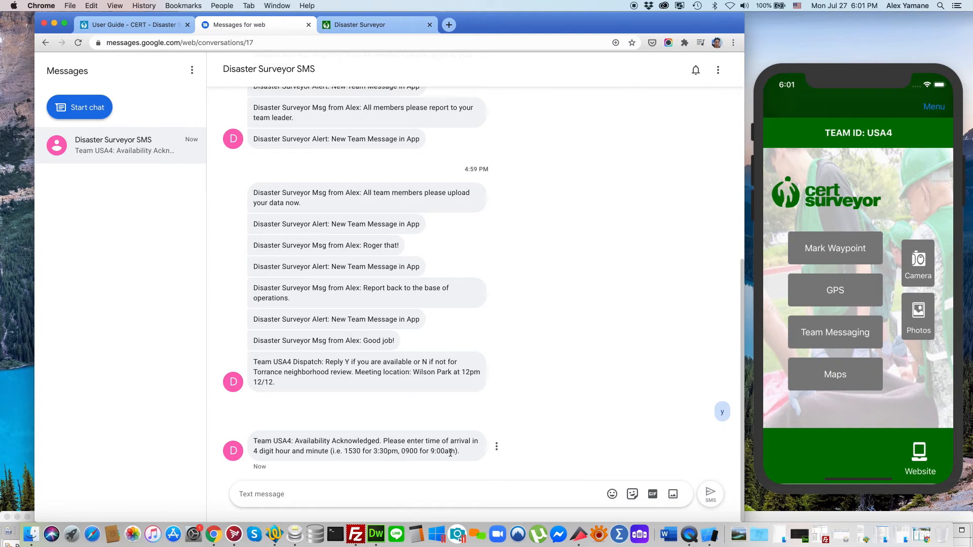
- Send "1130" as the time of arrival in the Disaster Surveyor SMS conversation
click(425, 494)
text(1130)
click(710, 494)
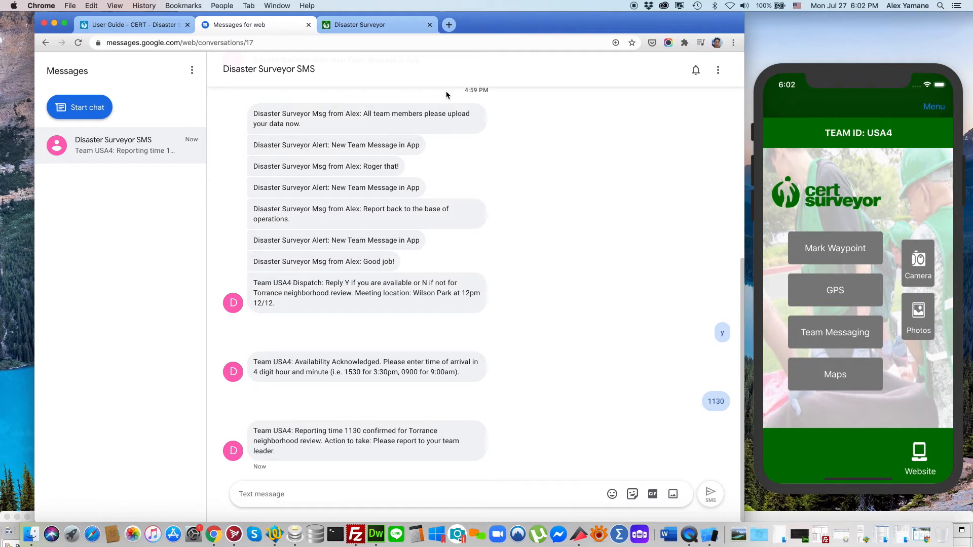
- Return to the CERT Surveyor Team Dispatch page and refresh it to check the first member's availability and arrival time
click(375, 25)
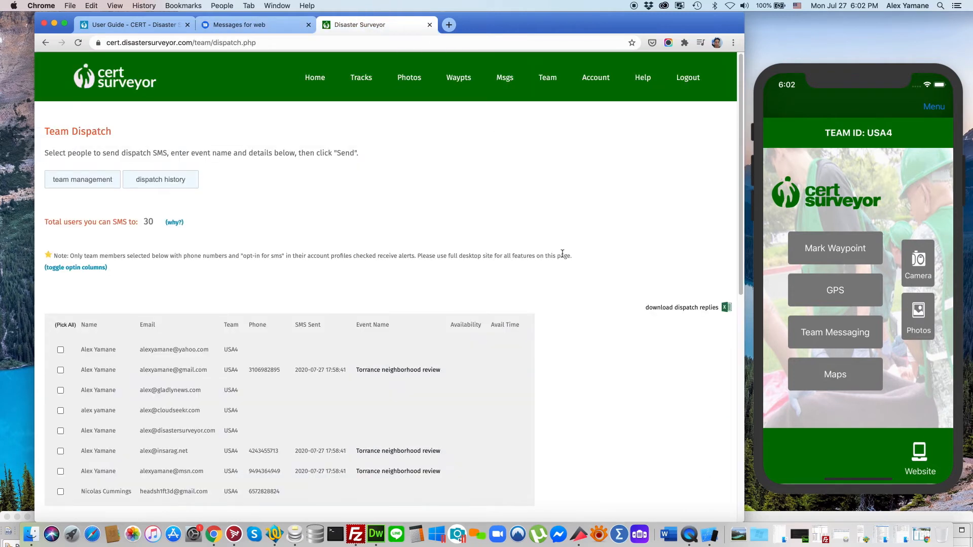
scroll(559, 270, down, 2)
scroll(549, 274, down, 5)
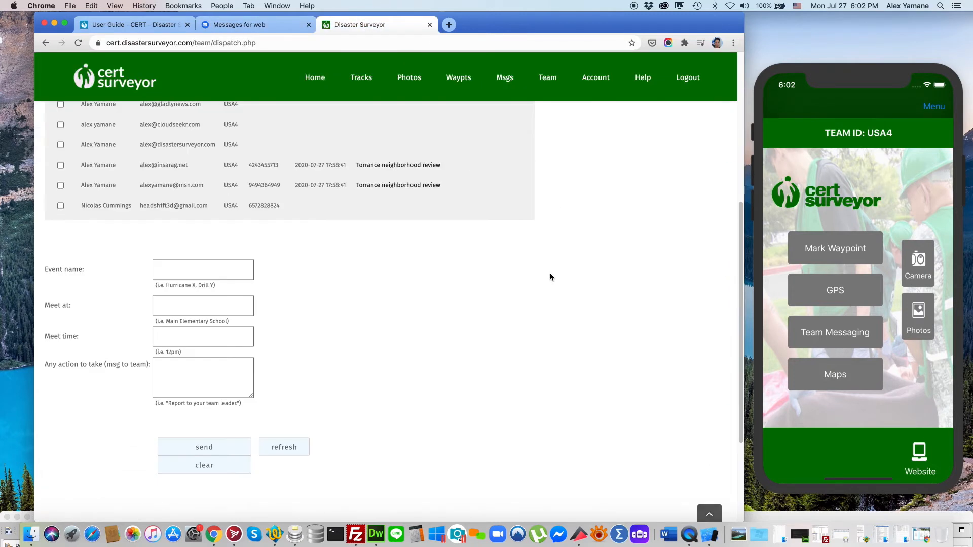
click(292, 452)
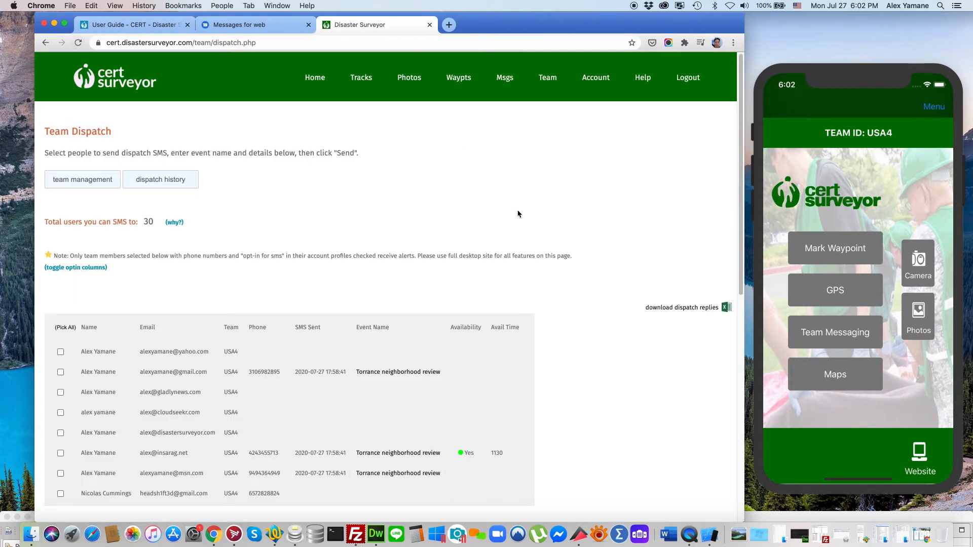
scroll(547, 226, down, 2)
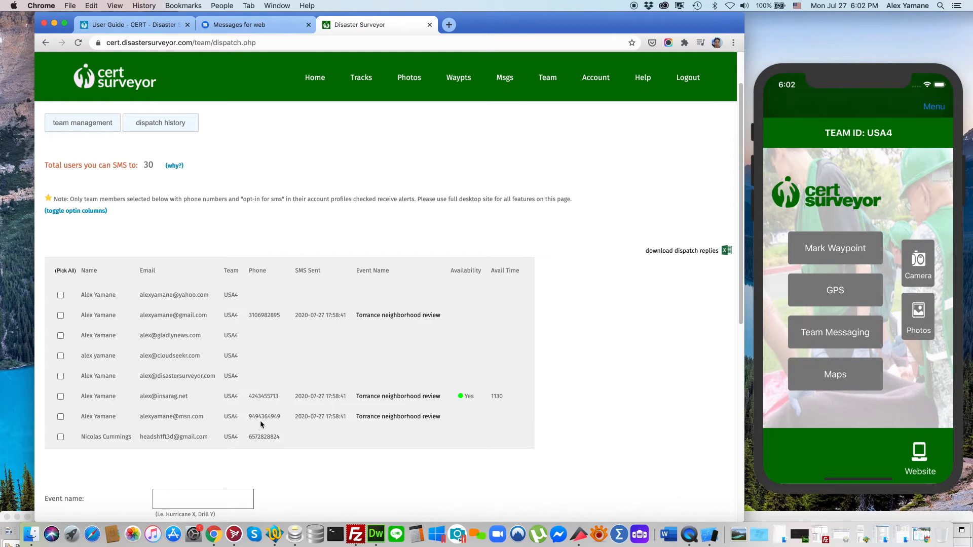
- Open Gmail in a new browser tab and reply "n" to the dispatch in the Disaster Surveyor SMS chat
click(449, 24)
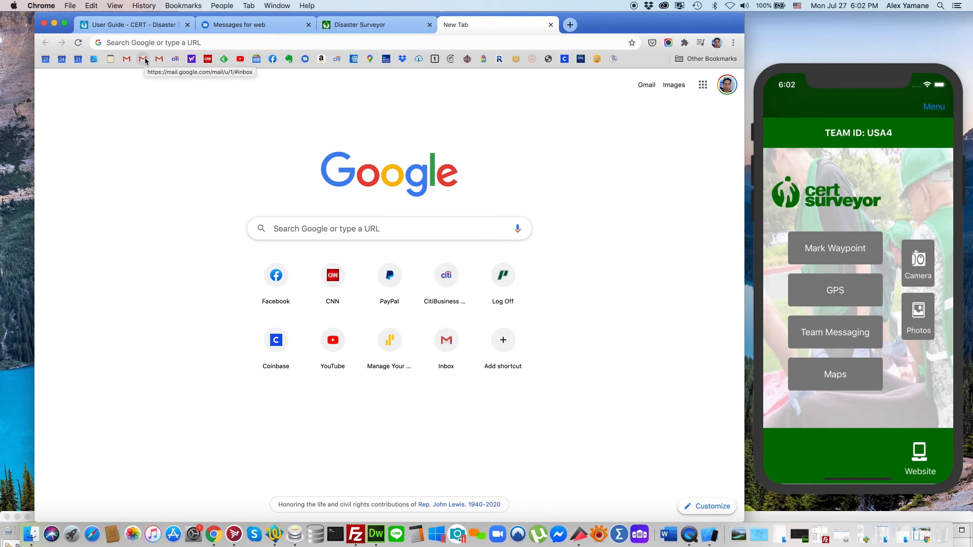
click(144, 60)
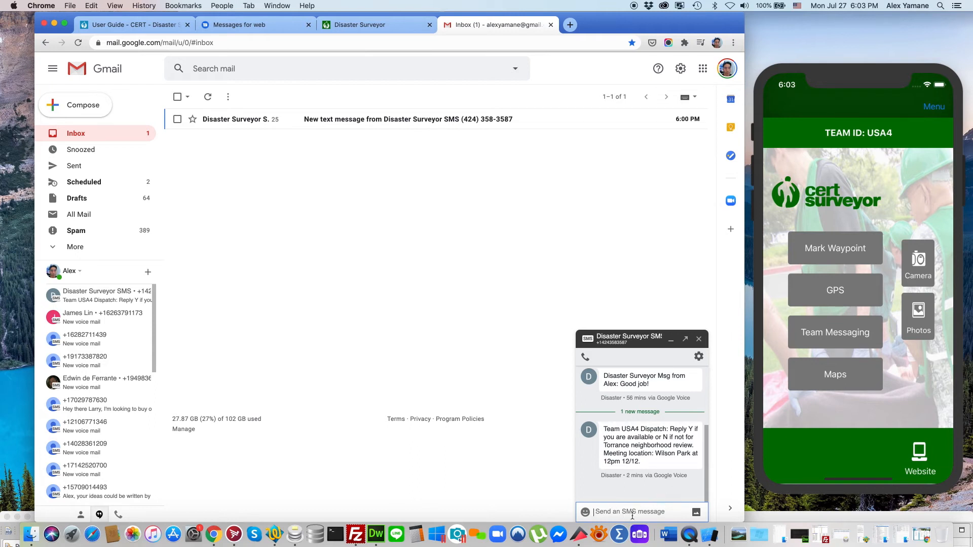
text(n)
key(Return)
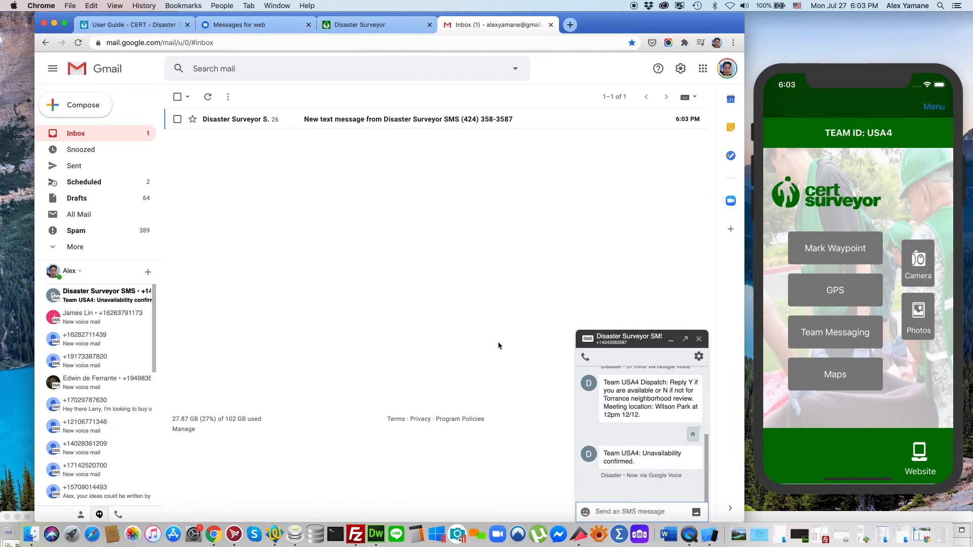
- Switch back to the CERT Surveyor Team Dispatch page and refresh it to check the second member's reply
click(472, 210)
click(378, 24)
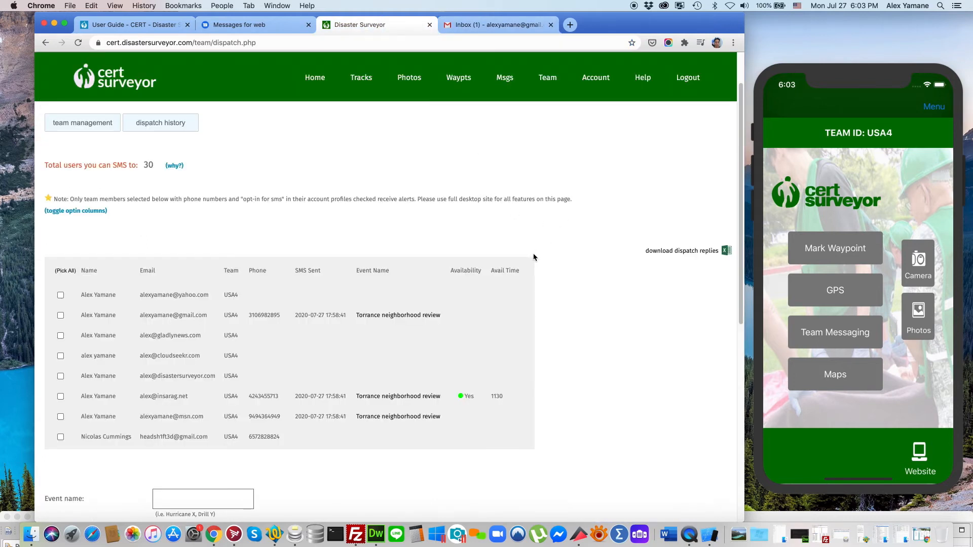
scroll(534, 257, down, 3)
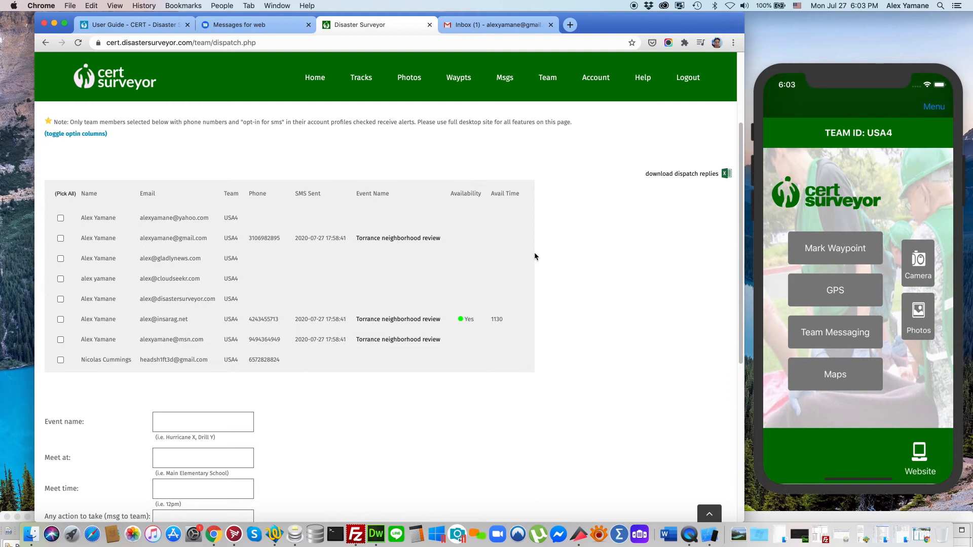
scroll(534, 256, down, 5)
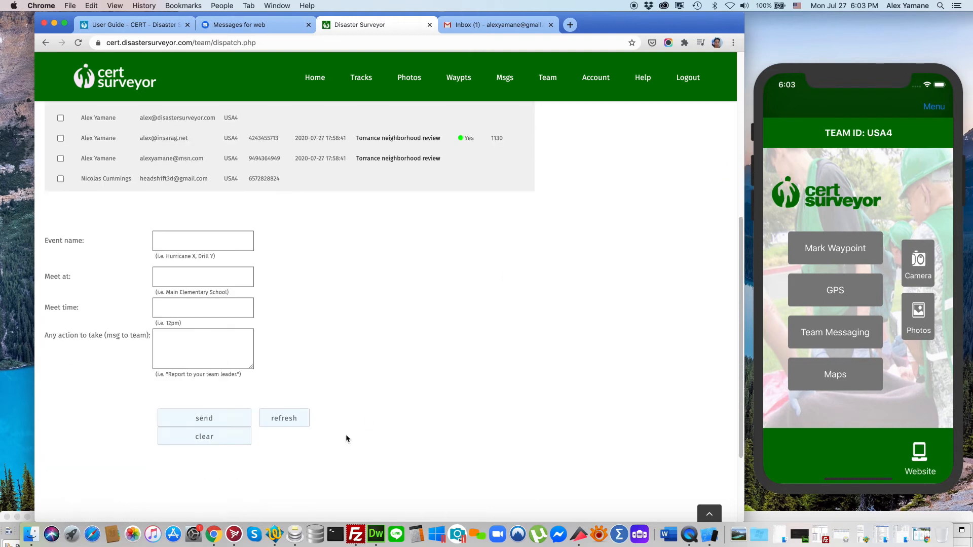
click(280, 418)
scroll(549, 253, down, 4)
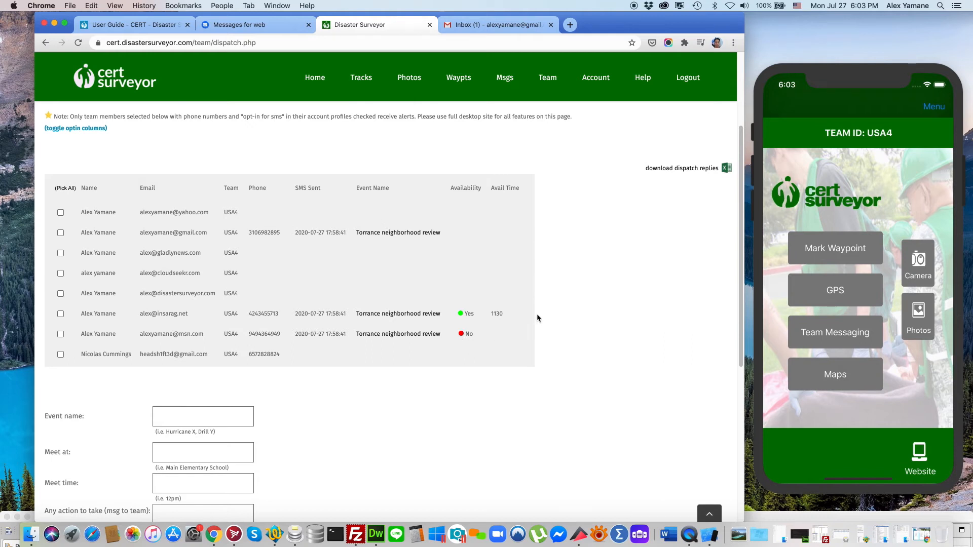
scroll(540, 318, up, 4)
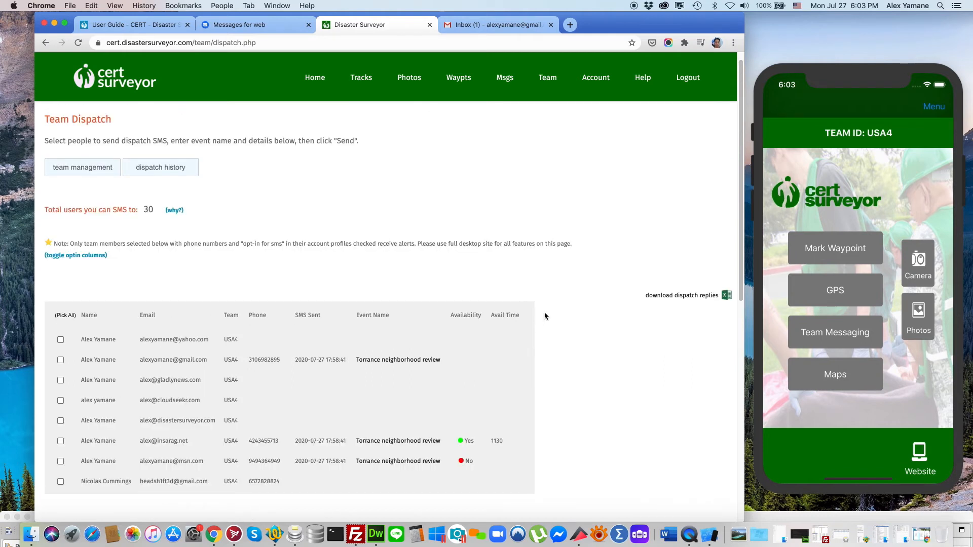
- Download the dispatch replies as a spreadsheet and open the downloaded file in Excel
scroll(544, 316, down, 3)
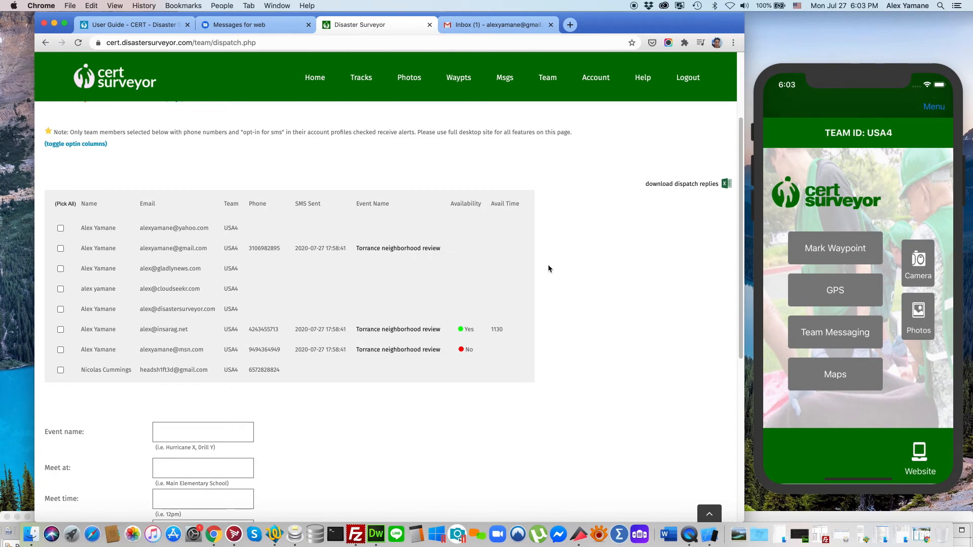
scroll(548, 265, up, 3)
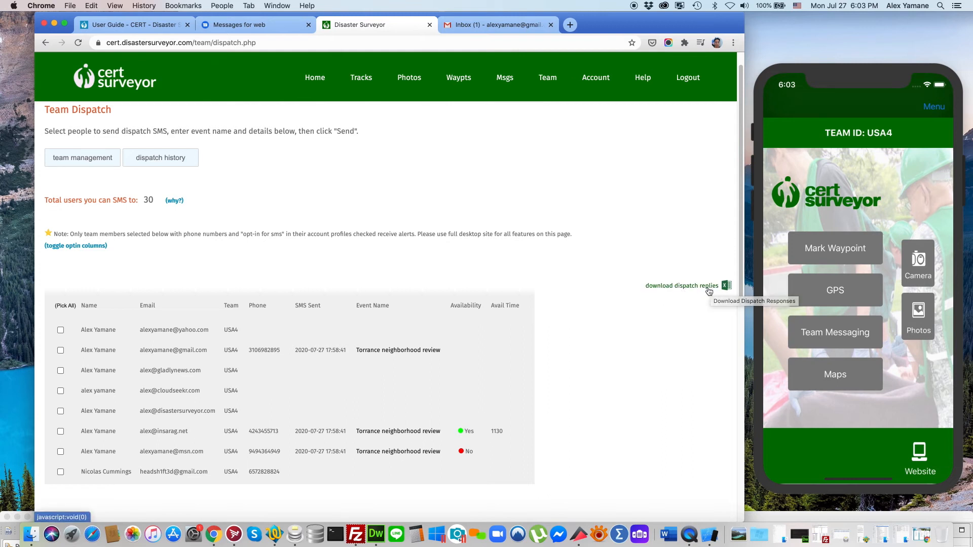
click(692, 285)
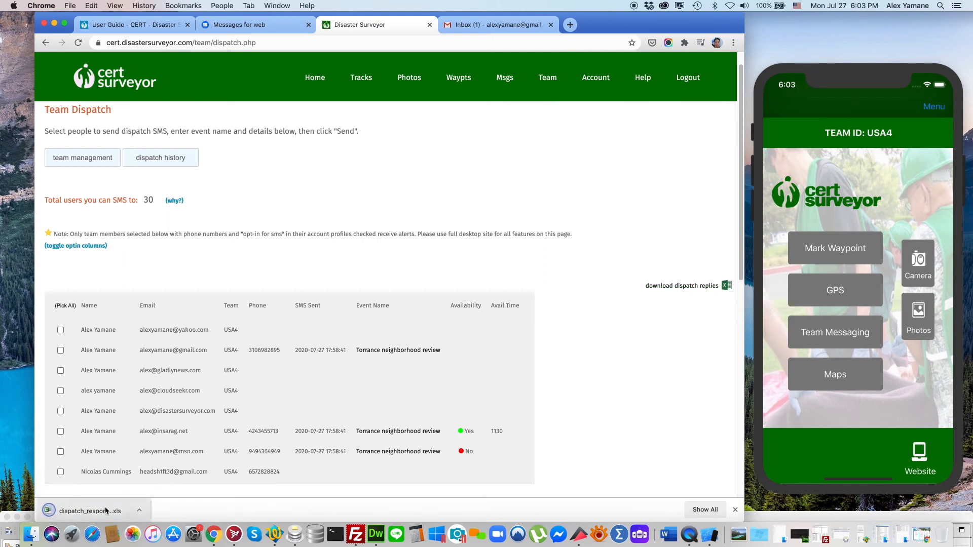
click(106, 511)
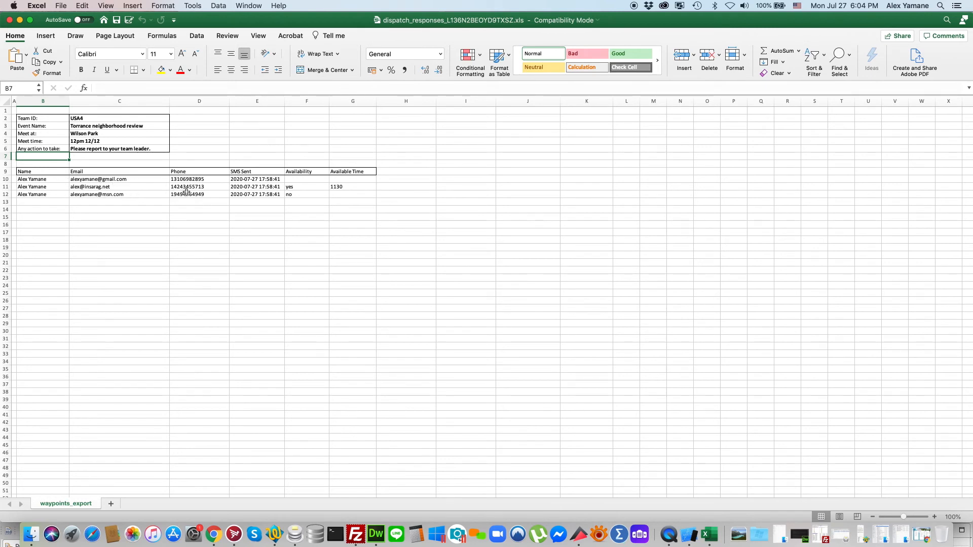
- Examine the team ID, event name, meeting place, meet time and action message in the exported dispatch responses sheet
click(79, 118)
click(151, 126)
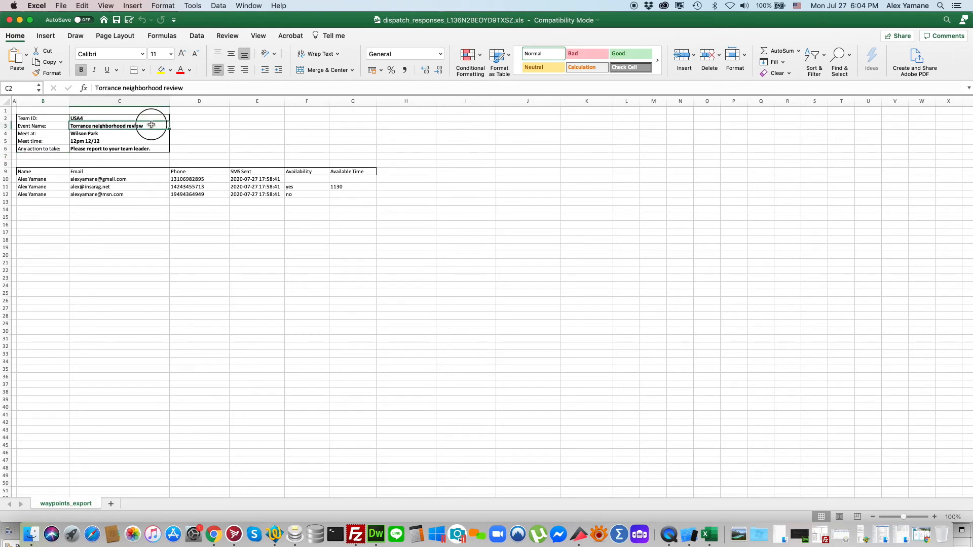
click(154, 134)
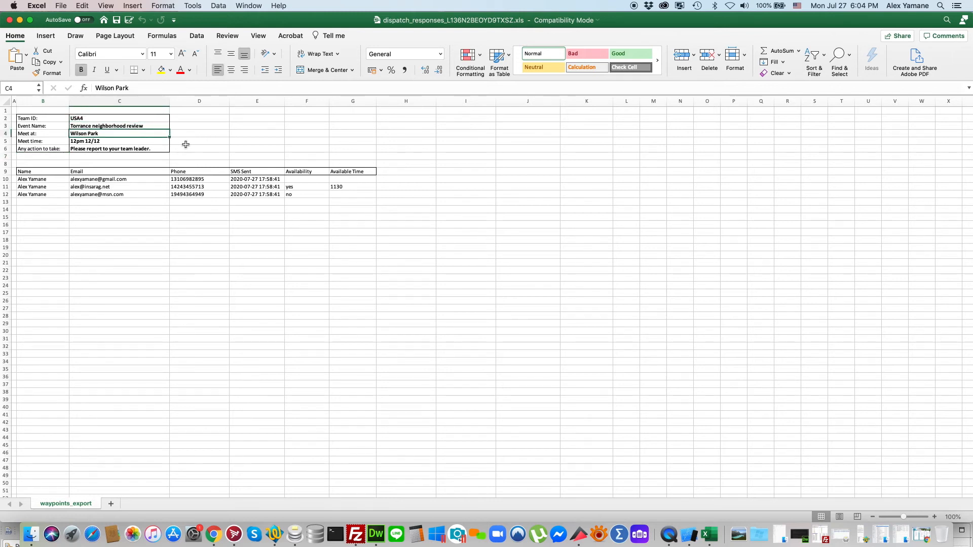
click(157, 142)
click(151, 149)
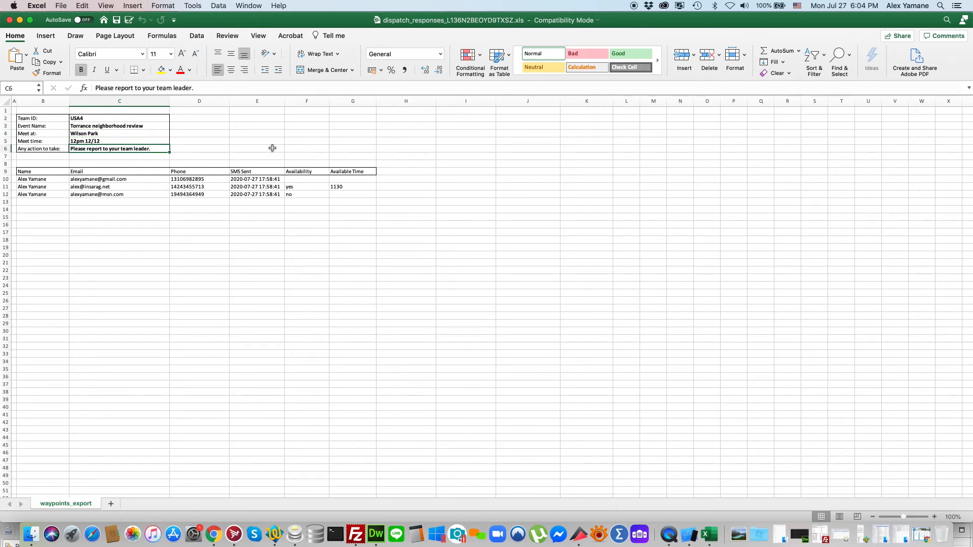
click(43, 157)
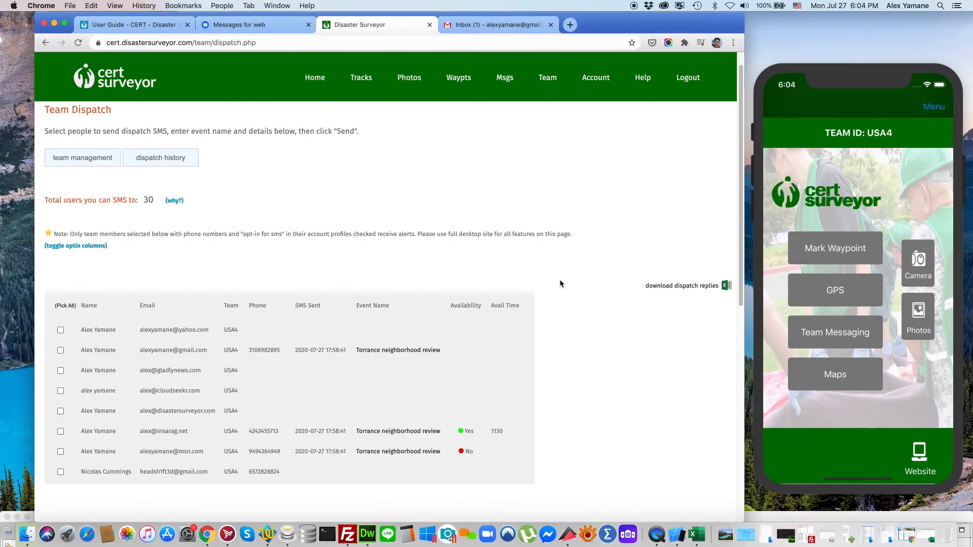
scroll(542, 302, down, 5)
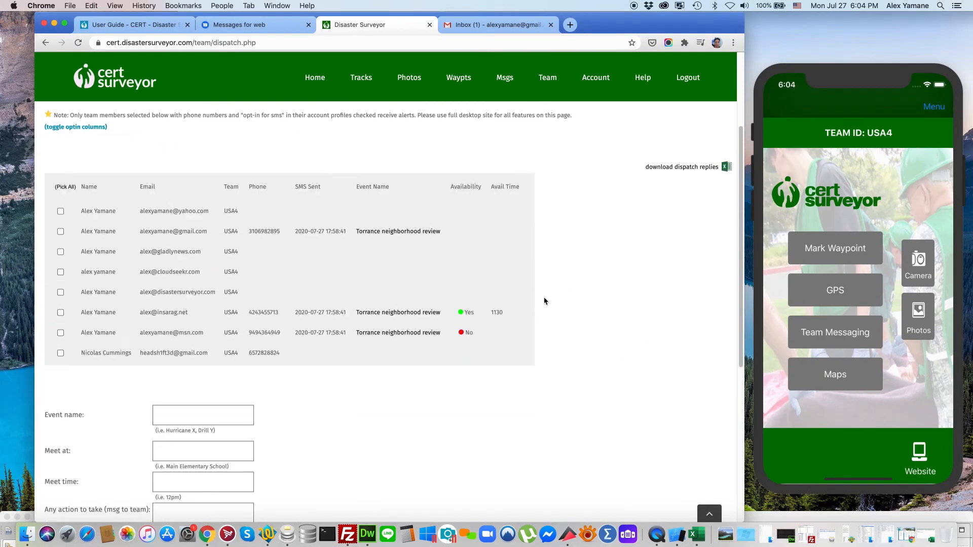
scroll(545, 301, up, 3)
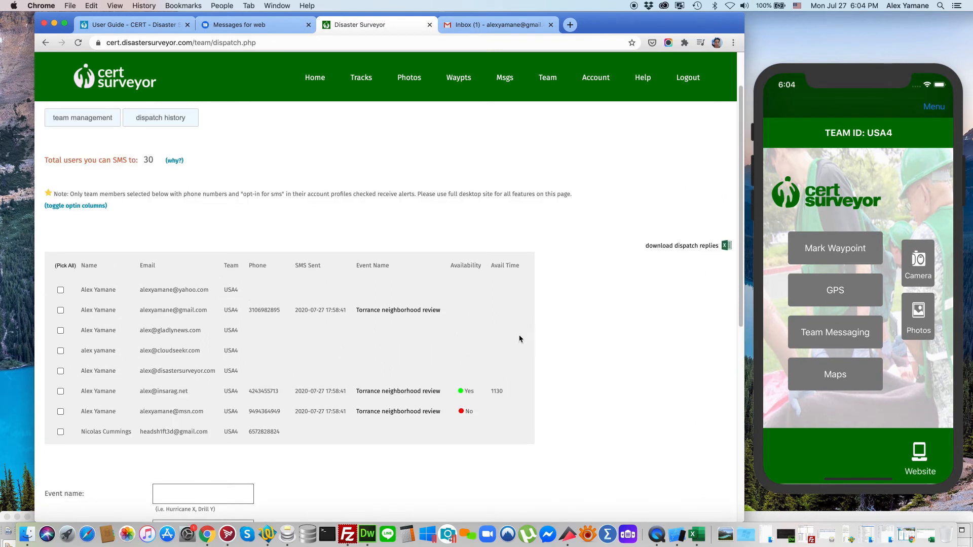
scroll(520, 333, down, 2)
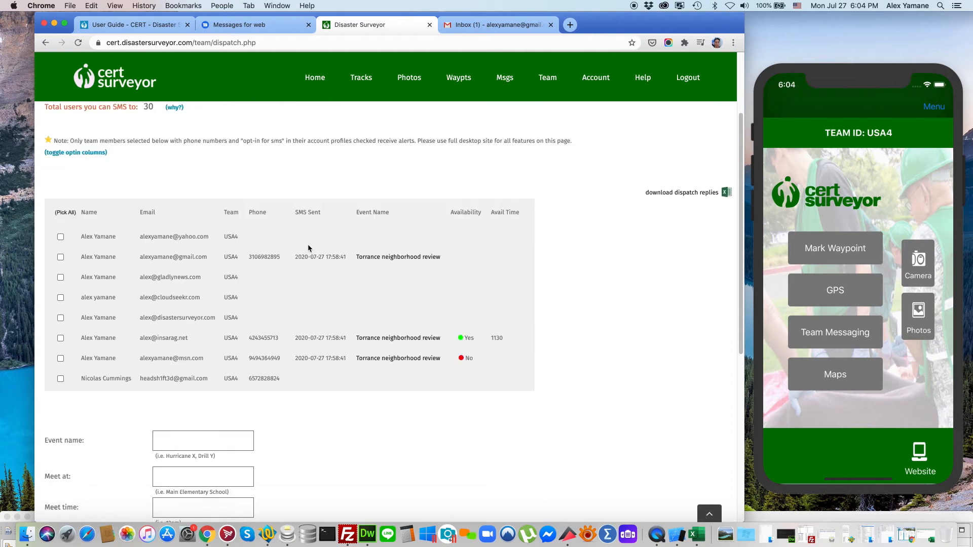
scroll(306, 273, down, 1)
scroll(308, 277, down, 1)
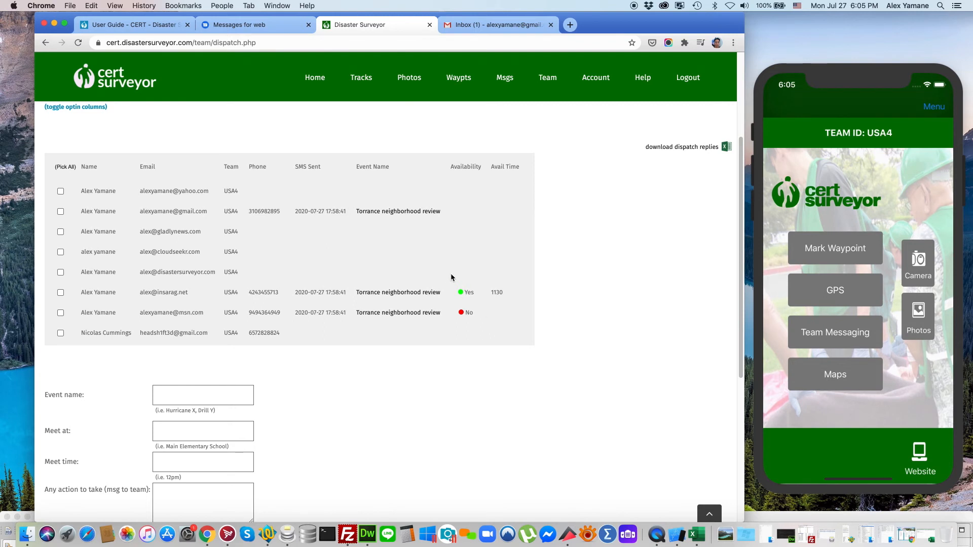
- Read the SMS Team Dispatch section of the CERT user guide, from sending a dispatch and licensing through to viewing dispatch statuses
click(159, 26)
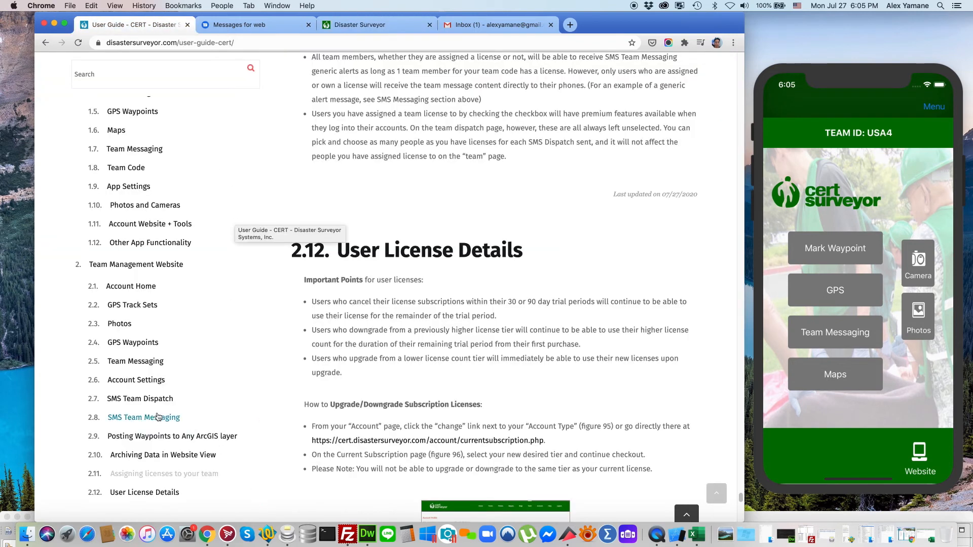
click(141, 398)
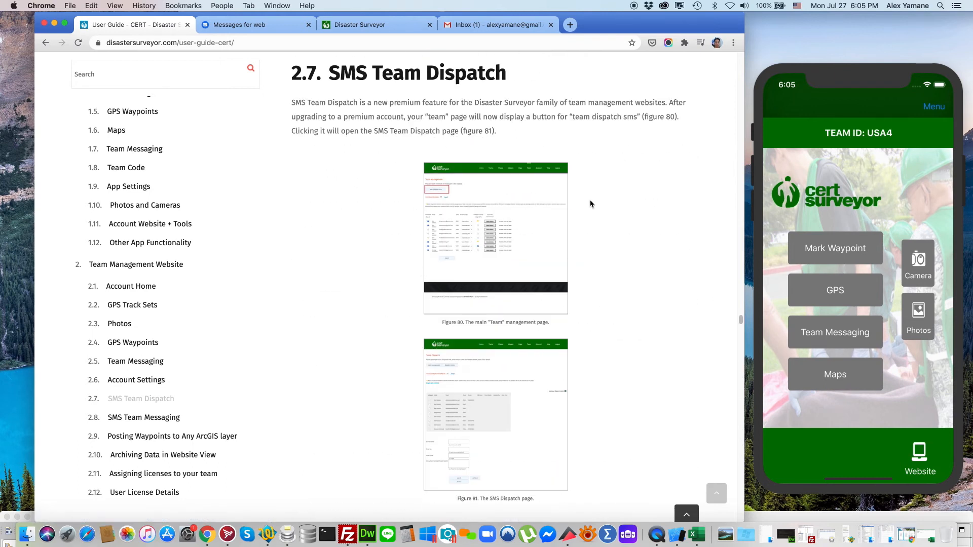
scroll(594, 259, down, 8)
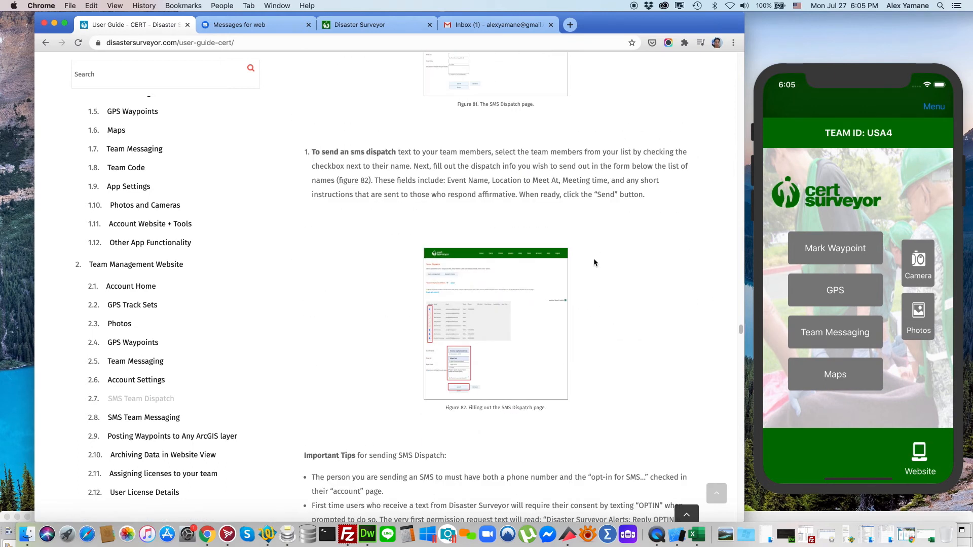
scroll(597, 260, down, 6)
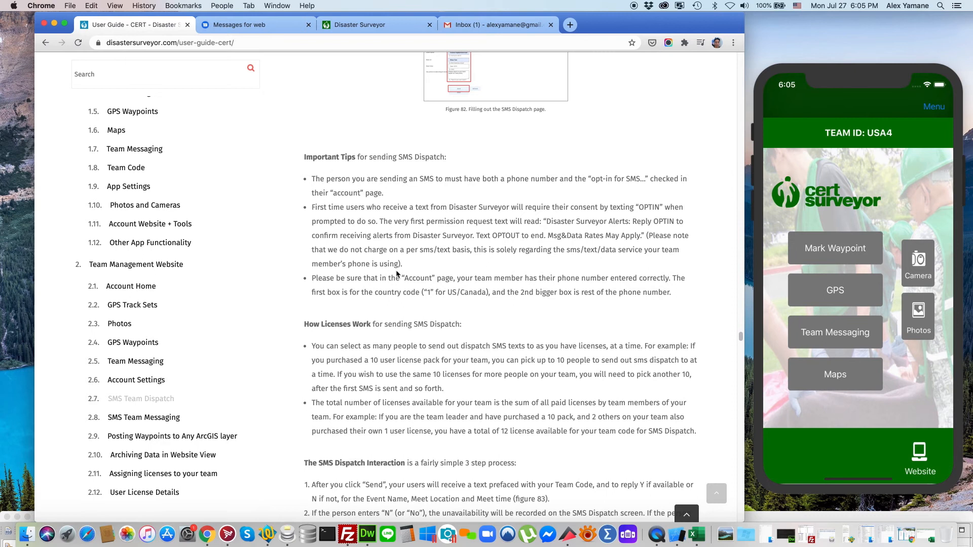
scroll(397, 263, down, 3)
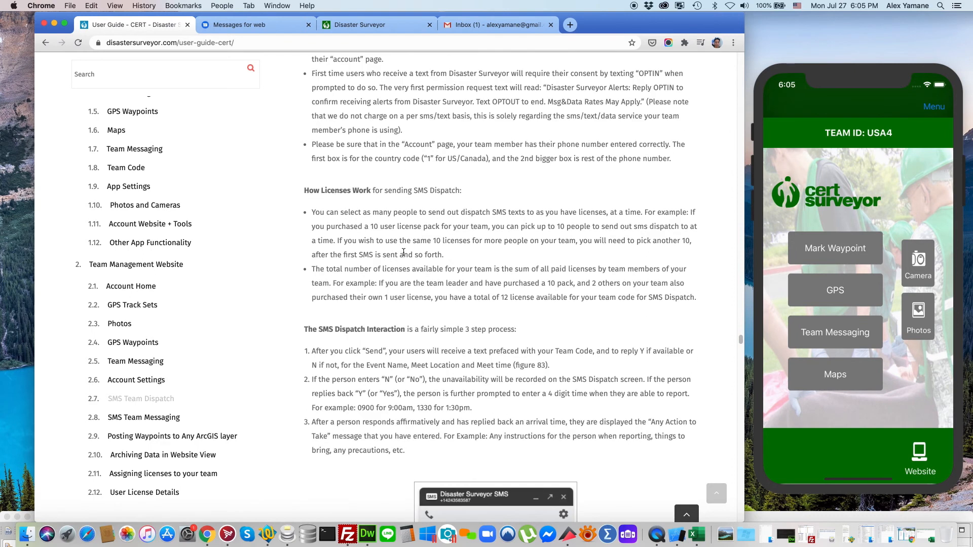
scroll(402, 248, down, 5)
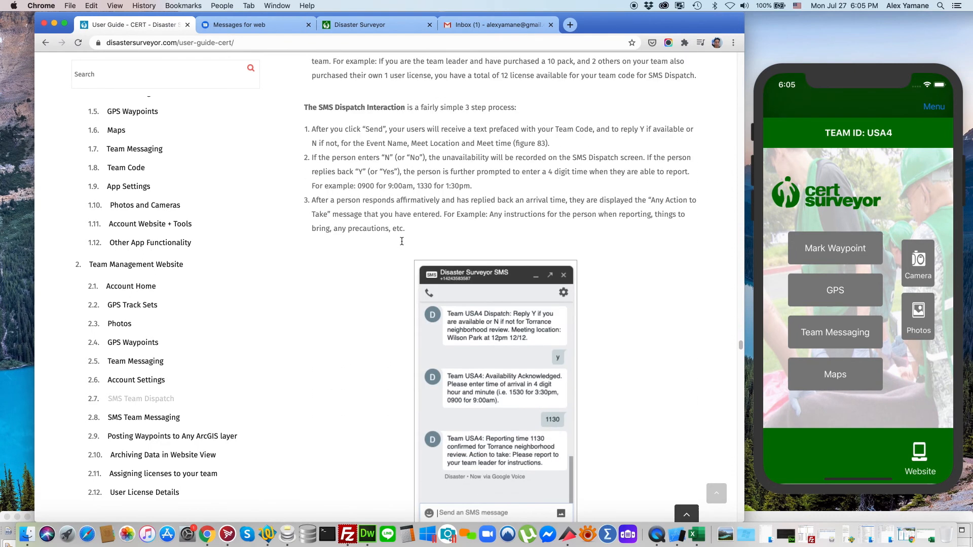
scroll(401, 241, down, 4)
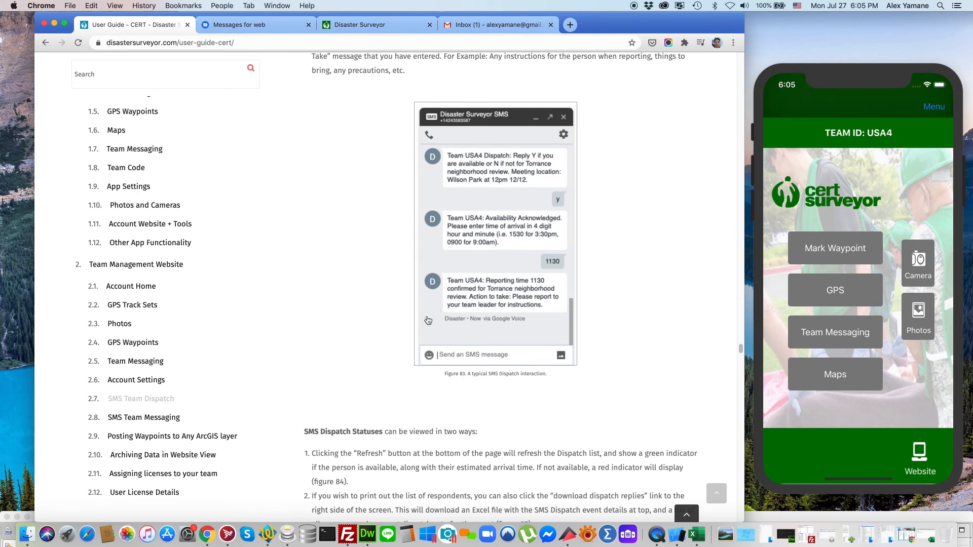
scroll(380, 301, down, 4)
scroll(382, 304, down, 5)
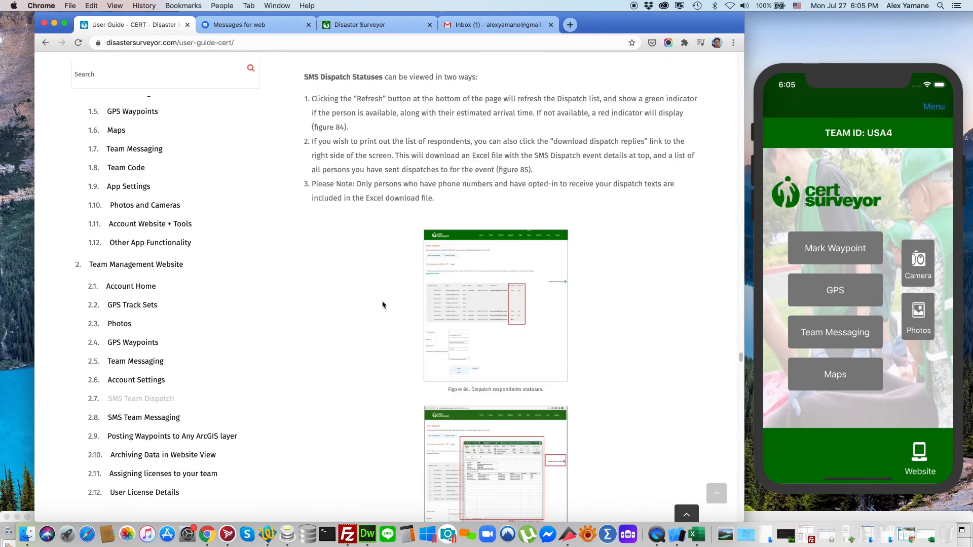
scroll(383, 305, down, 2)
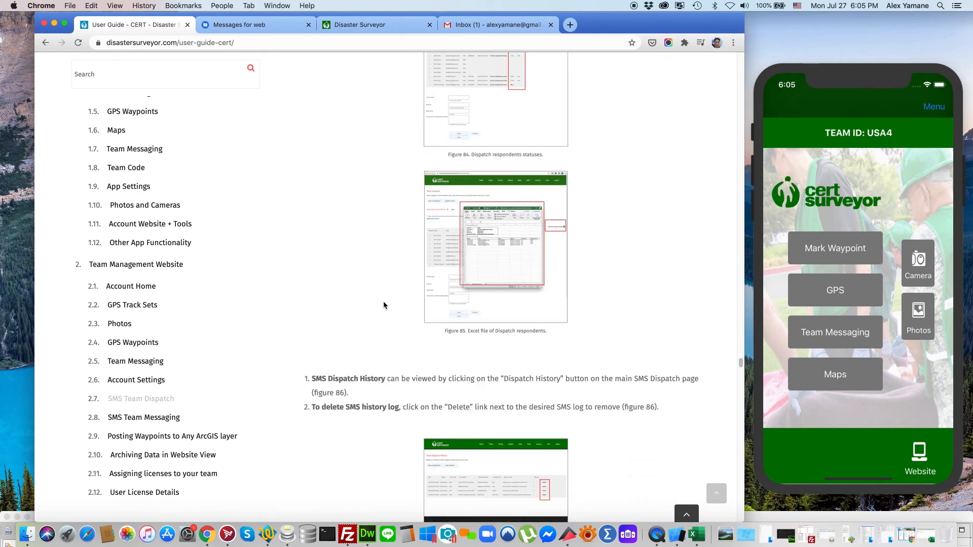
scroll(539, 263, up, 1)
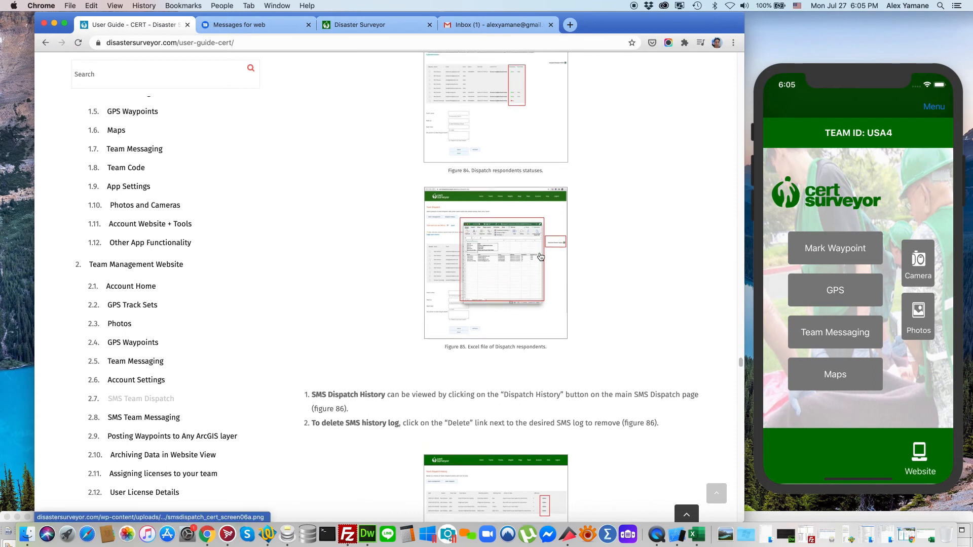
- Return to the CERT Surveyor Team Dispatch page and open the dispatch history to review past events
click(377, 29)
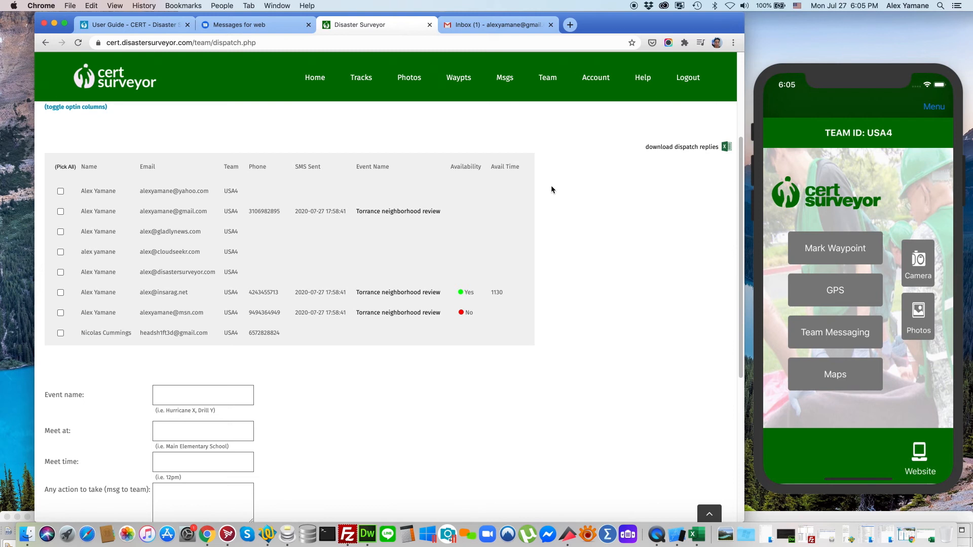
scroll(552, 189, up, 3)
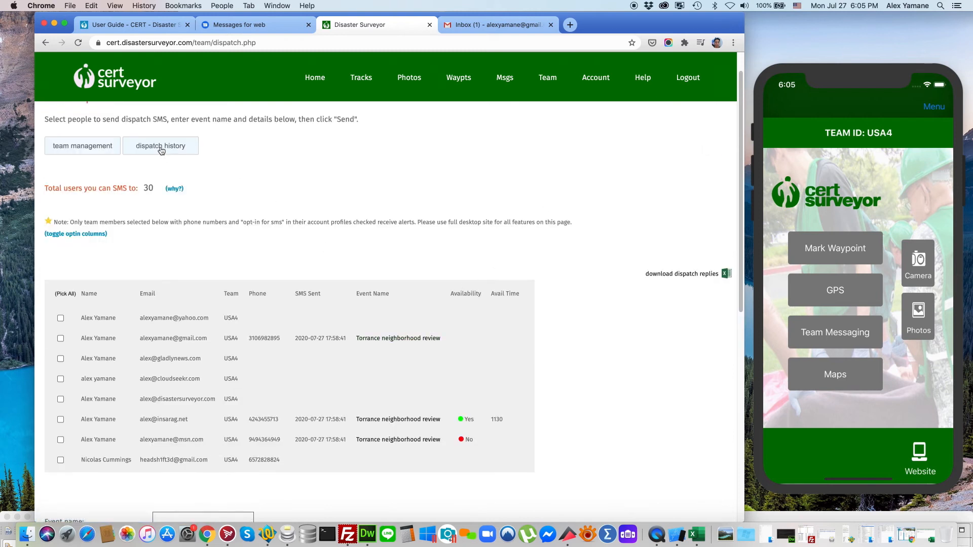
click(398, 342)
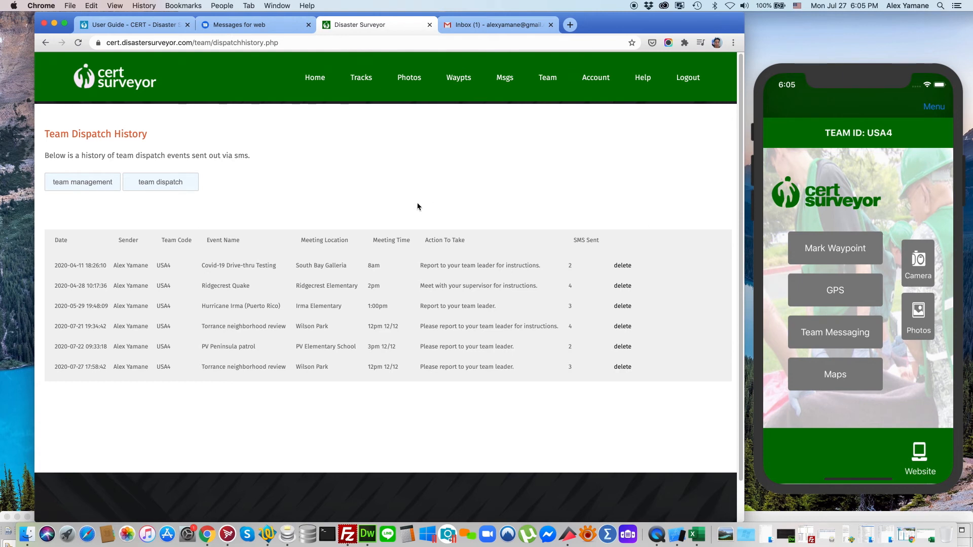
- Go back to Team Dispatch from the history and examine the member list, availability replies and dispatch form
click(177, 184)
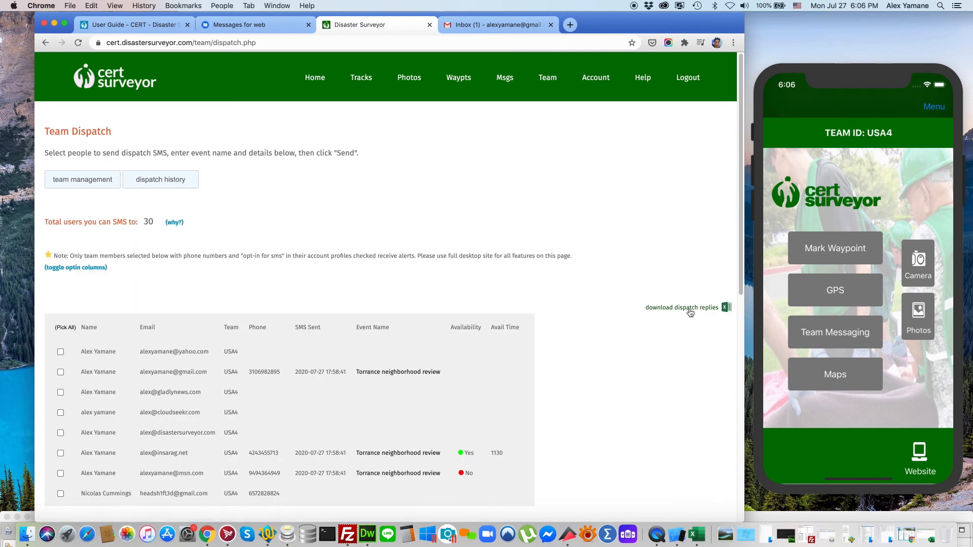
scroll(607, 335, down, 1)
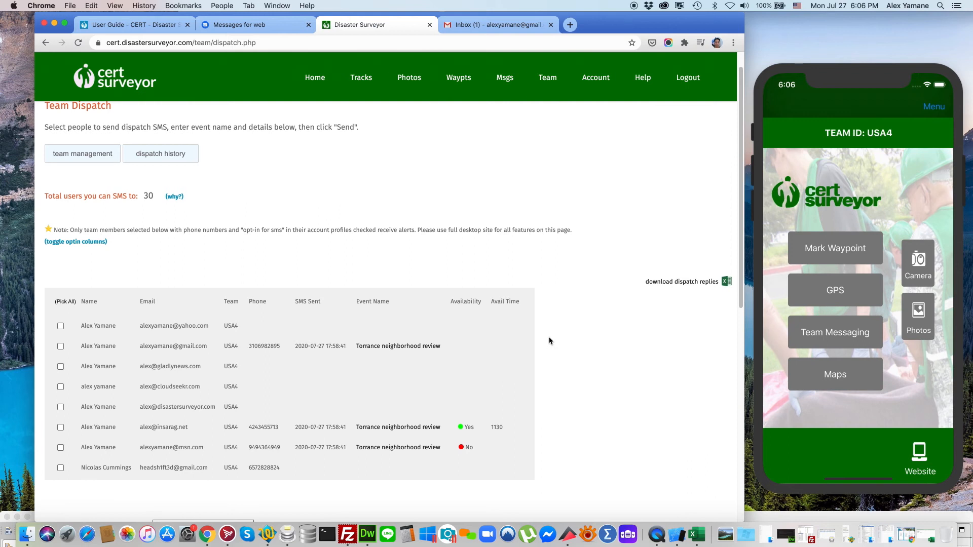
scroll(547, 340, down, 1)
scroll(547, 337, down, 5)
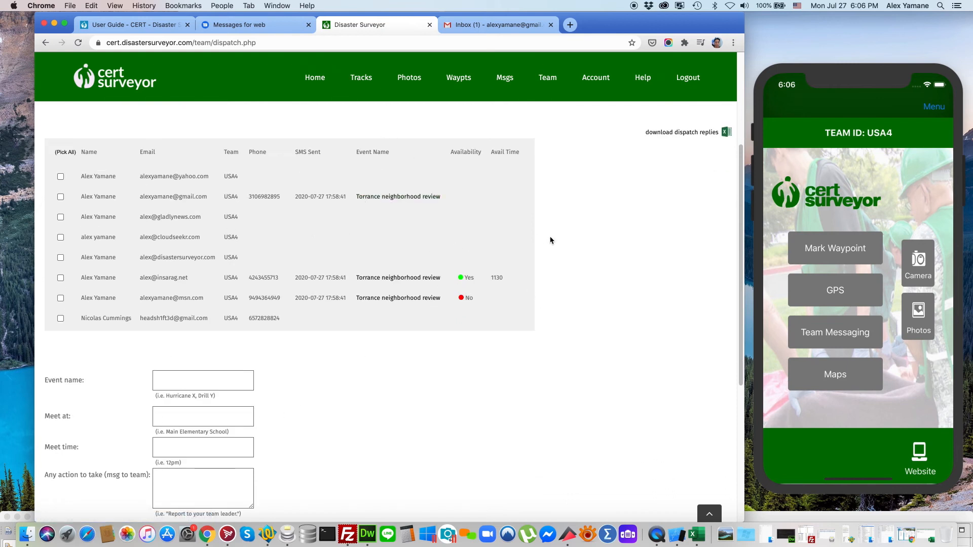
scroll(550, 237, up, 5)
scroll(550, 236, down, 2)
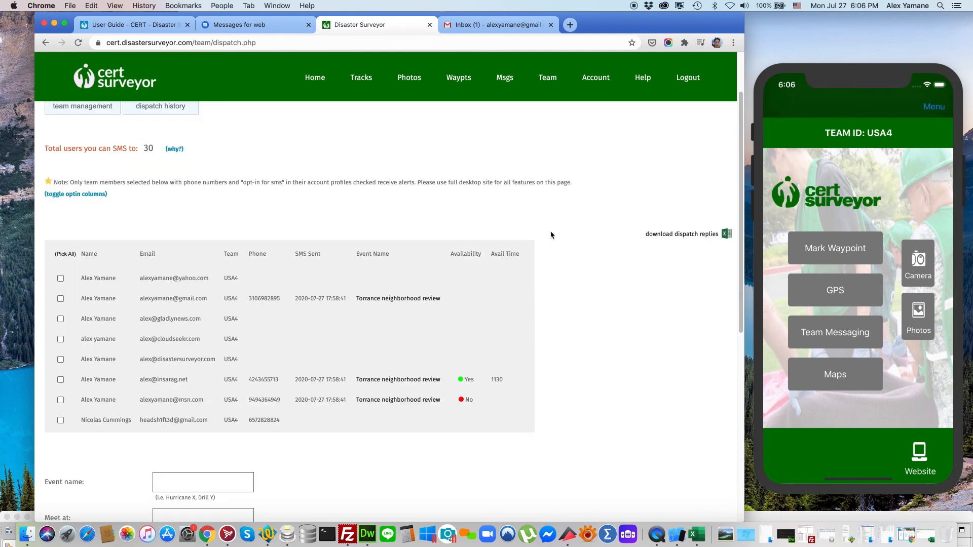
scroll(550, 241, down, 1)
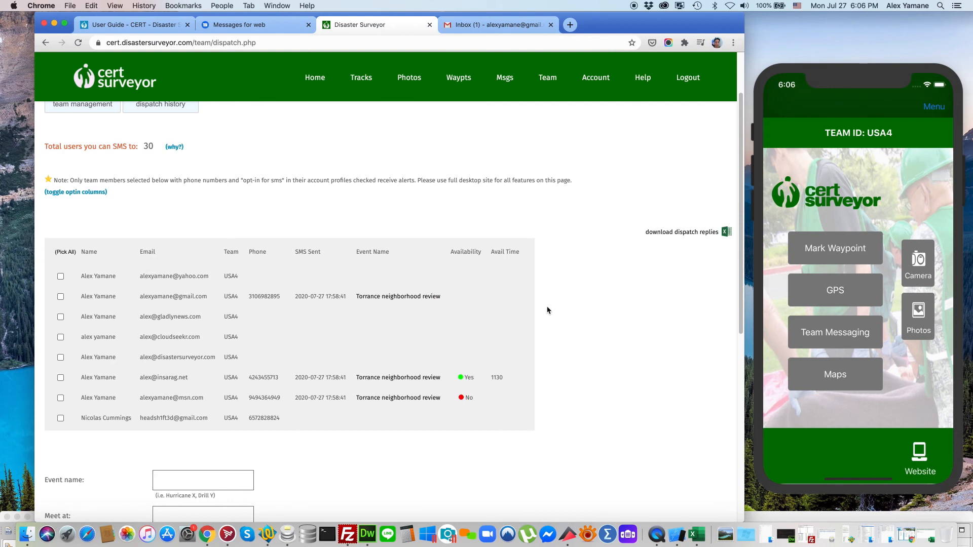
scroll(547, 306, up, 3)
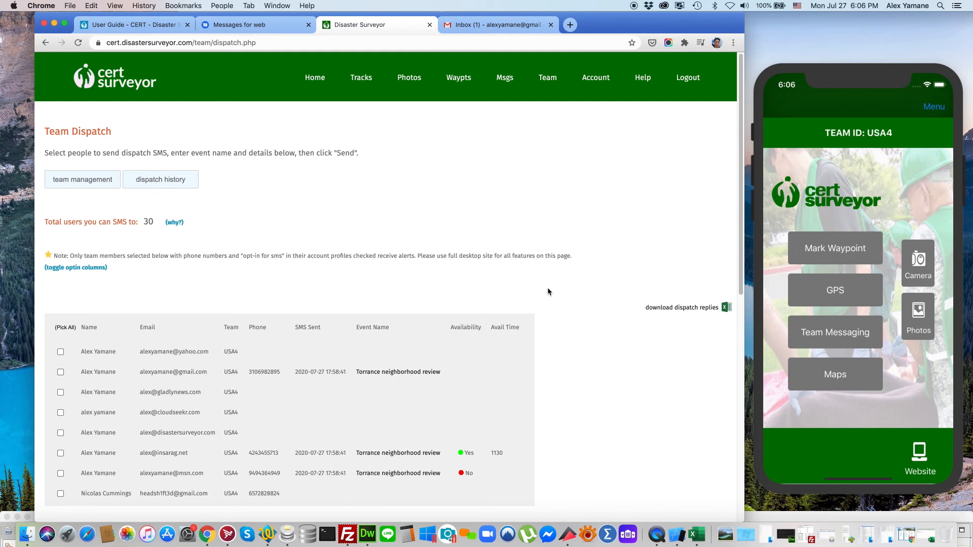
scroll(546, 290, down, 3)
scroll(546, 290, up, 3)
- Read the CERT user guide on multiple dispatches, resetting responses, opt-in checks and SMS Team Messaging, then return to Team Dispatch
click(152, 29)
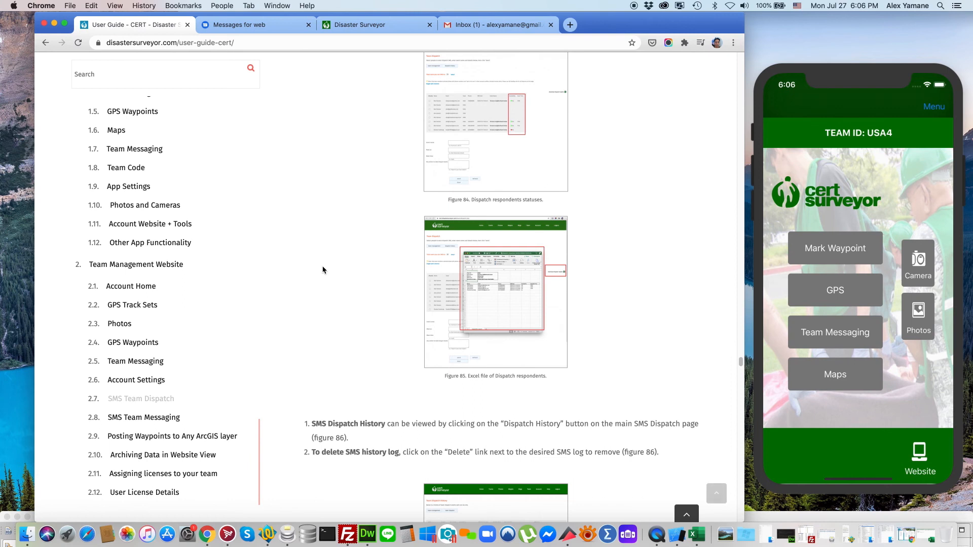
scroll(313, 268, down, 10)
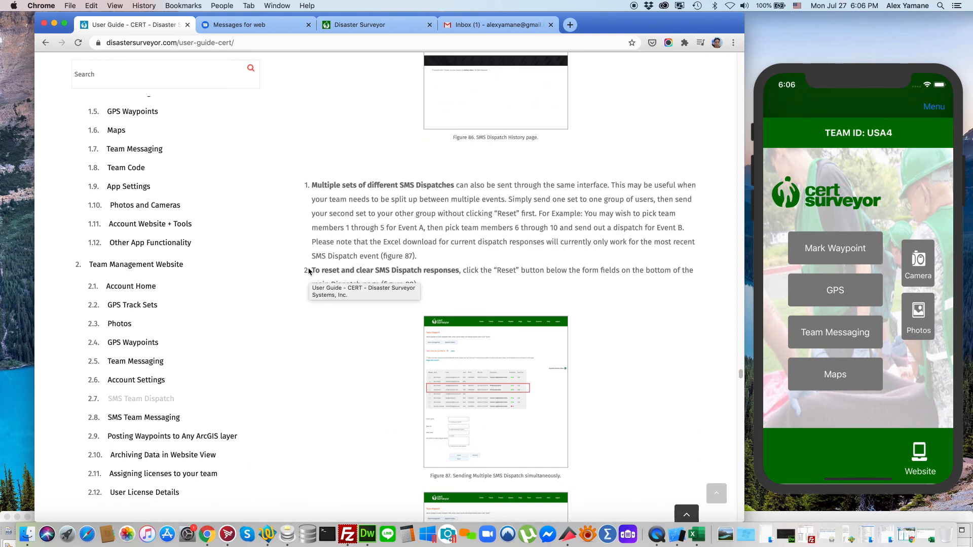
scroll(296, 303, down, 10)
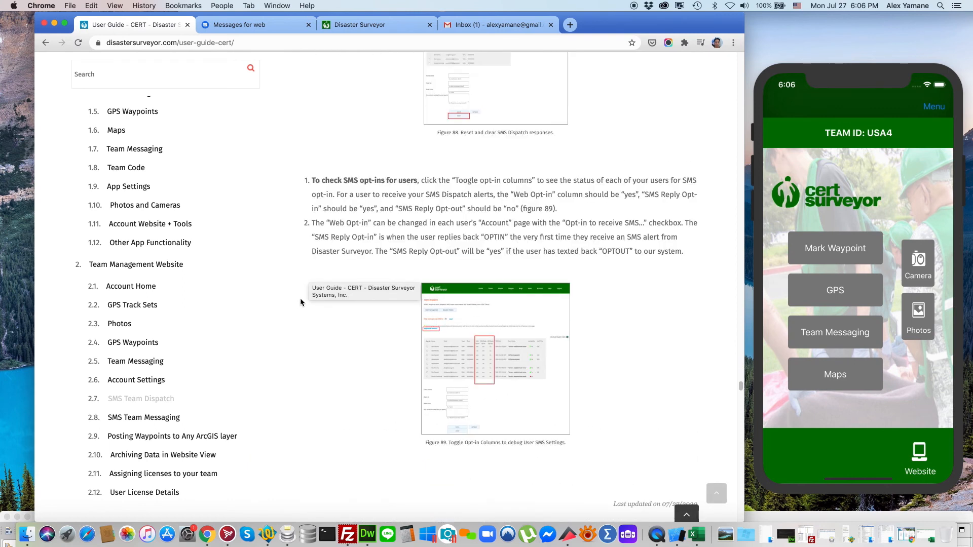
scroll(301, 303, down, 10)
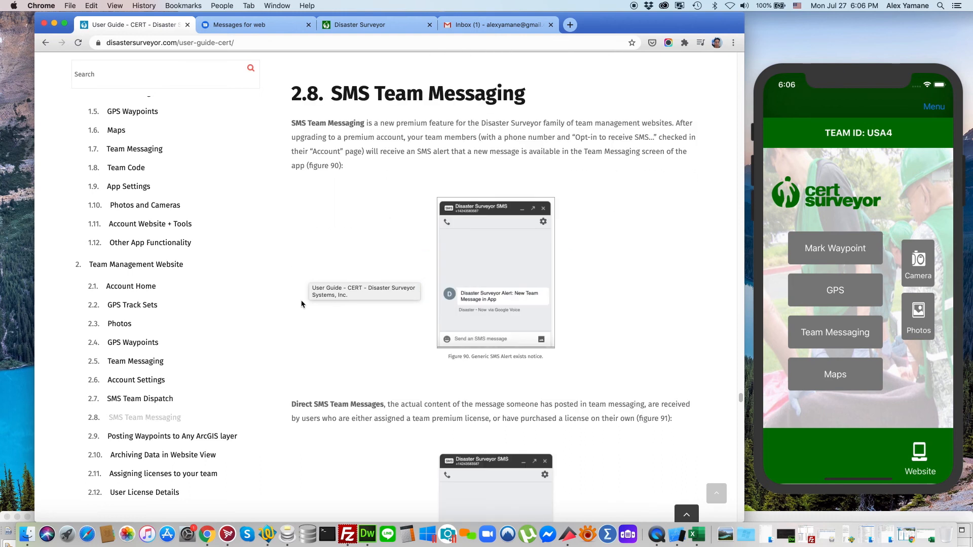
scroll(302, 304, down, 7)
scroll(301, 304, down, 3)
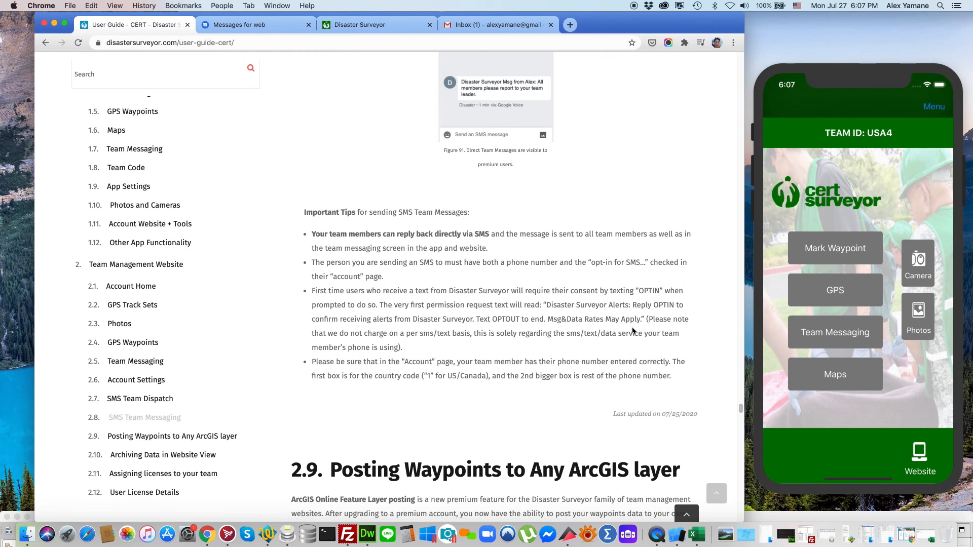
click(524, 186)
click(391, 23)
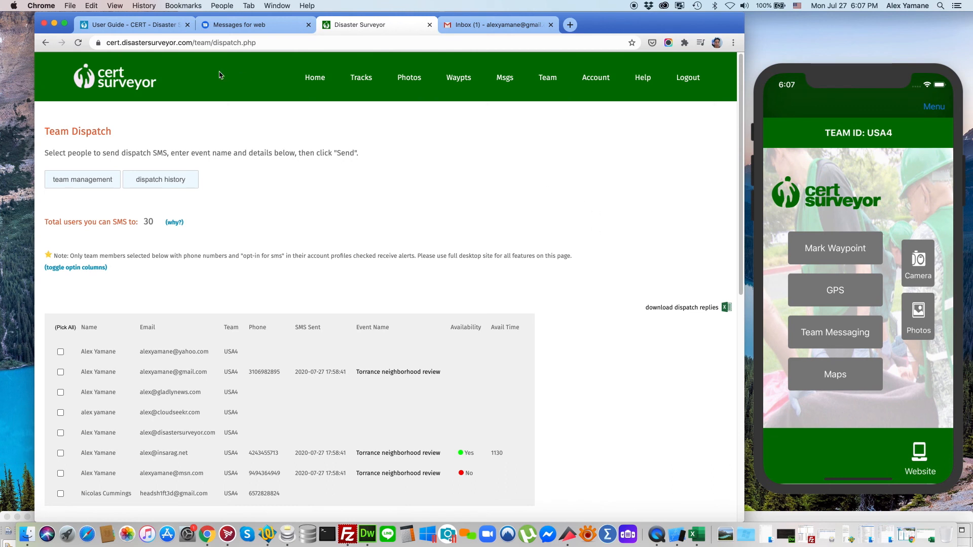
- Go from the CERT user guide to the site's User Guides overview and look through the available guide versions
click(150, 24)
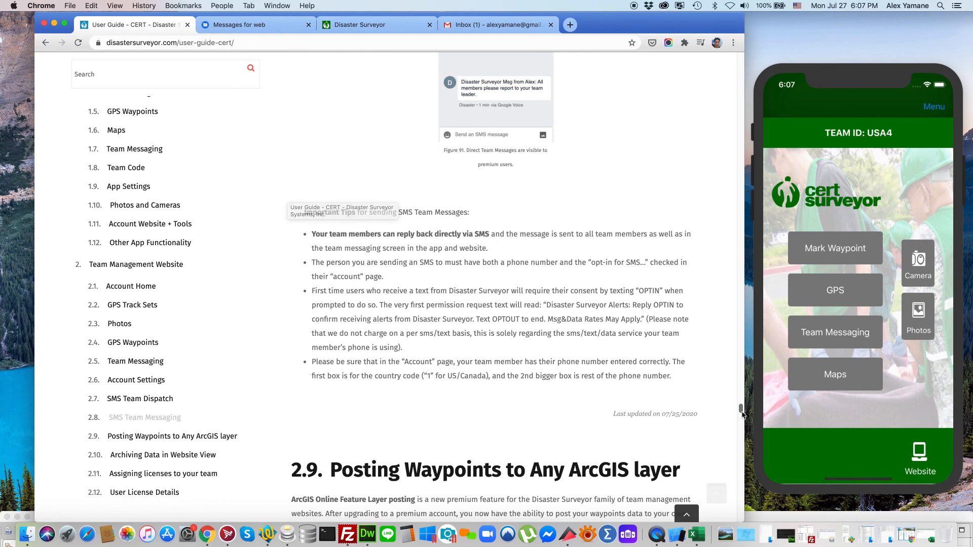
drag(741, 413, 740, 58)
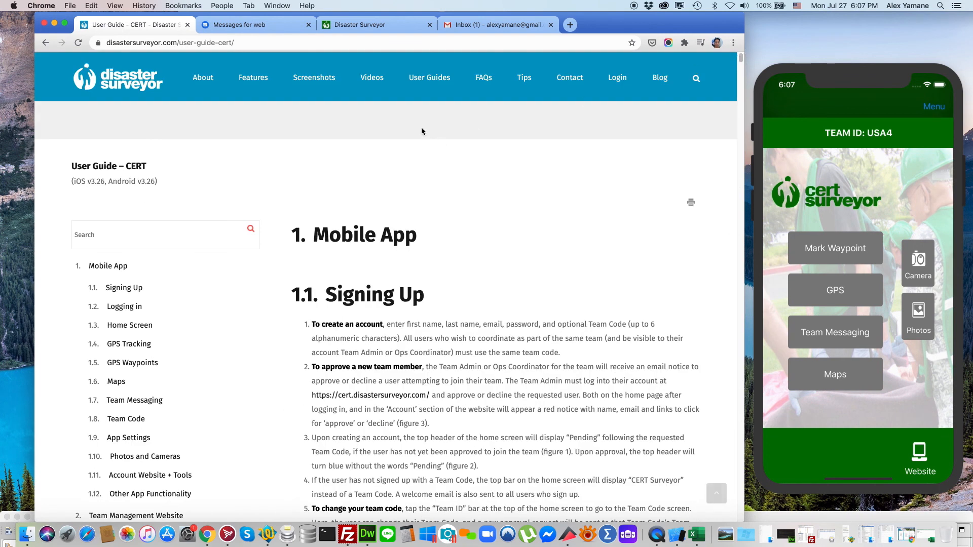
click(429, 77)
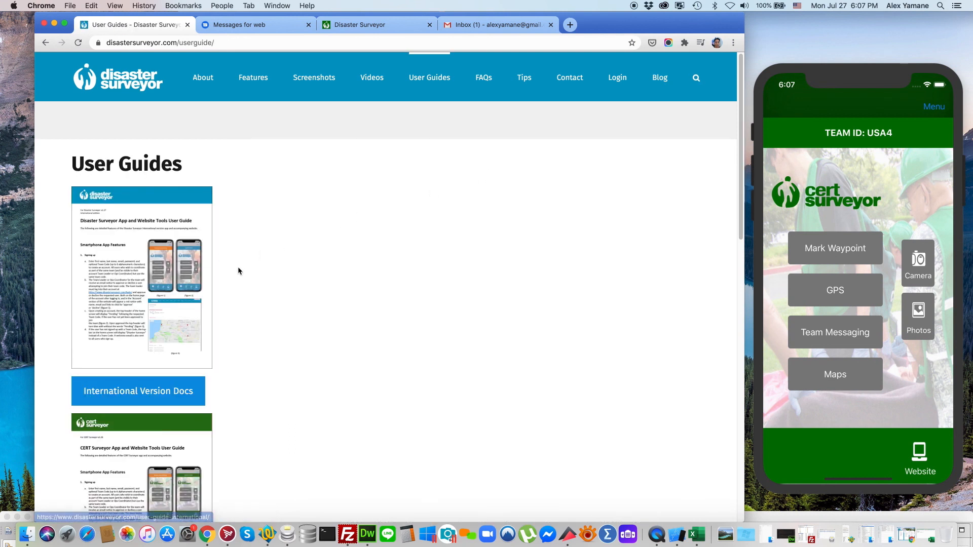
scroll(238, 272, down, 5)
scroll(238, 272, down, 2)
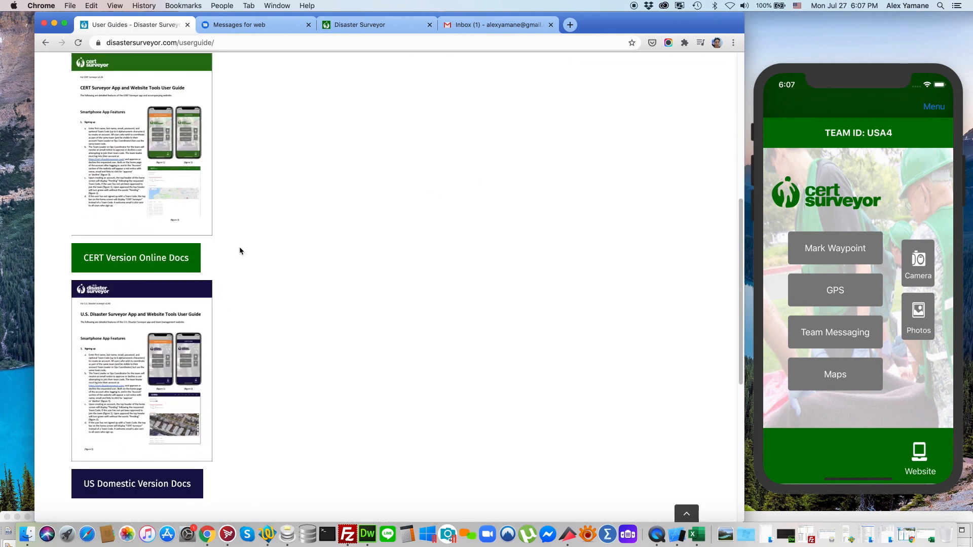
scroll(242, 251, up, 4)
scroll(241, 251, up, 3)
scroll(242, 251, down, 7)
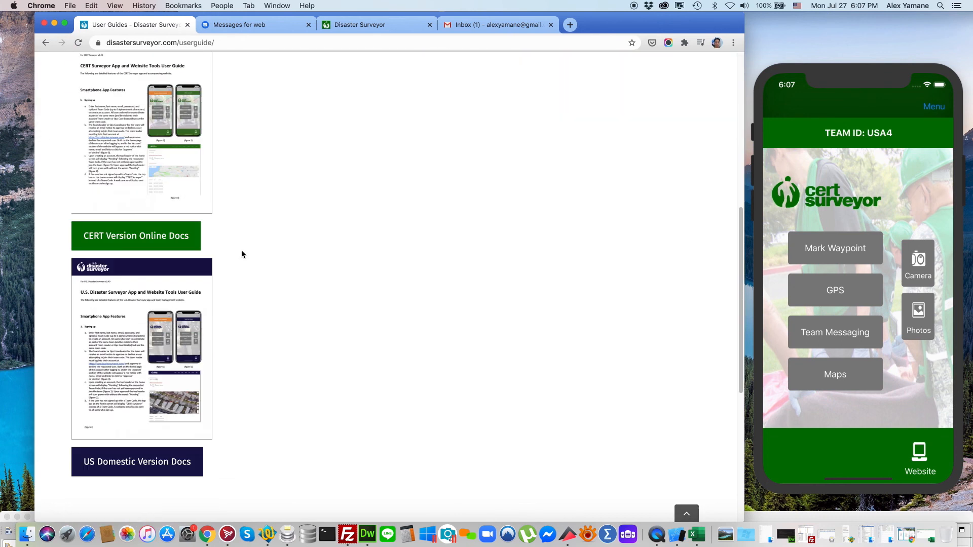
- Open the US Domestic user guide at section 2.7, SMS Team Dispatch
click(119, 306)
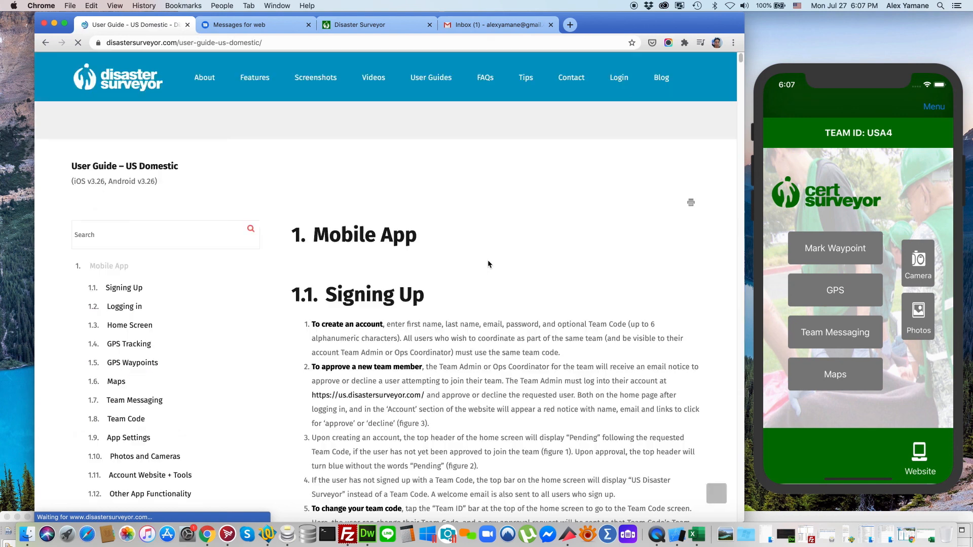
scroll(208, 342, down, 10)
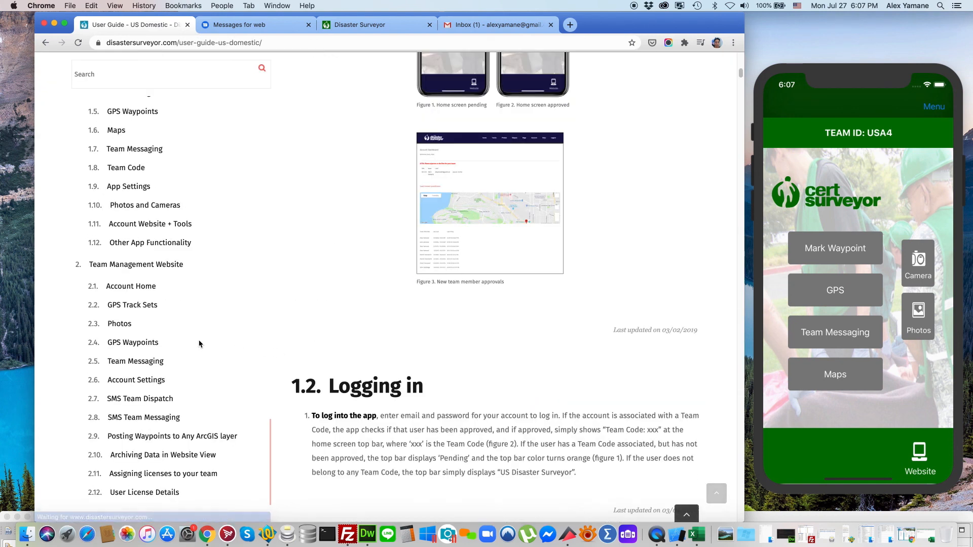
click(153, 400)
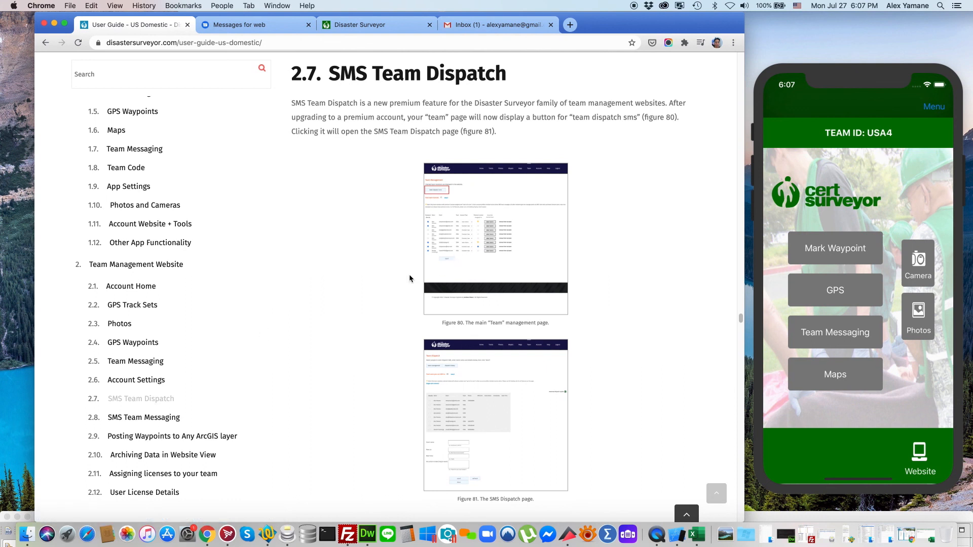
- View the full-size Figure 80 Team management screenshot, close it and return to the CERT Surveyor Team Dispatch page
click(506, 231)
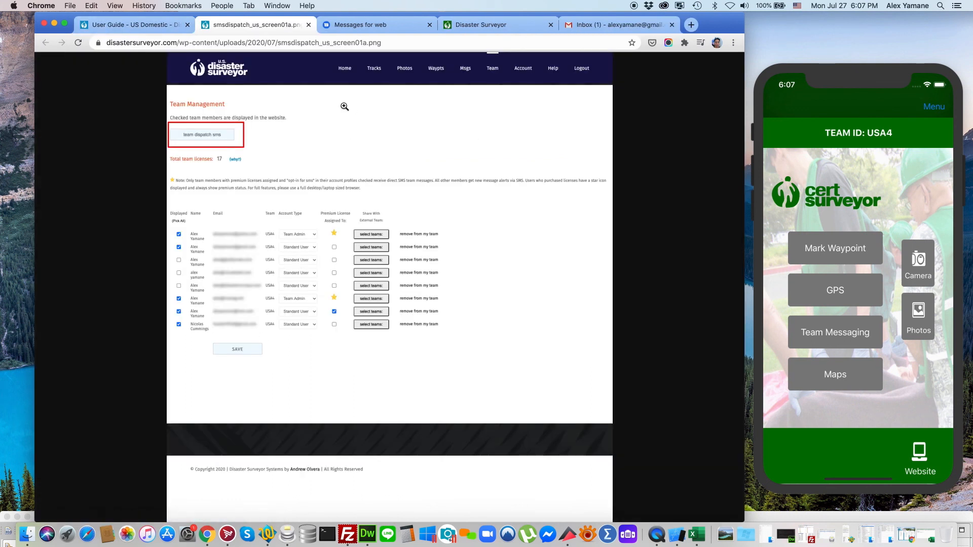
click(309, 24)
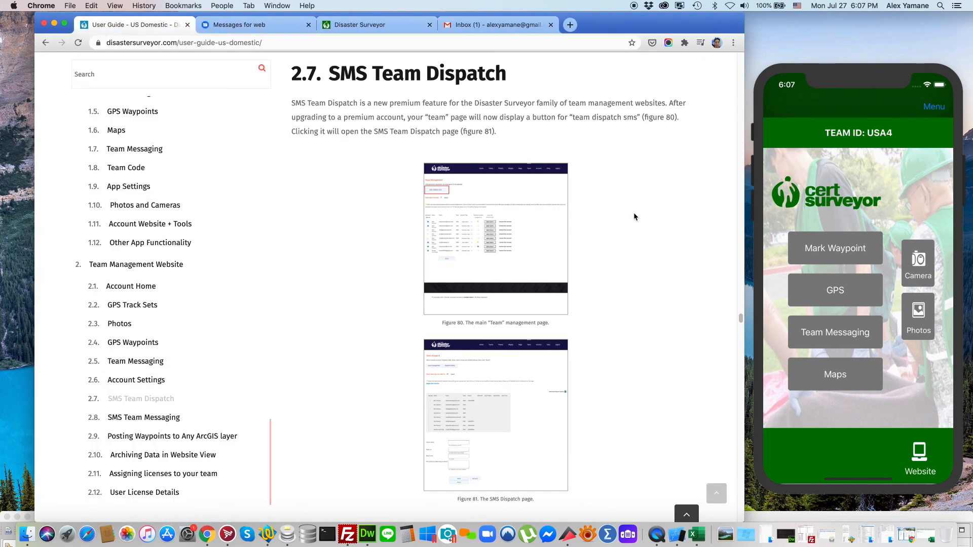
scroll(341, 276, up, 5)
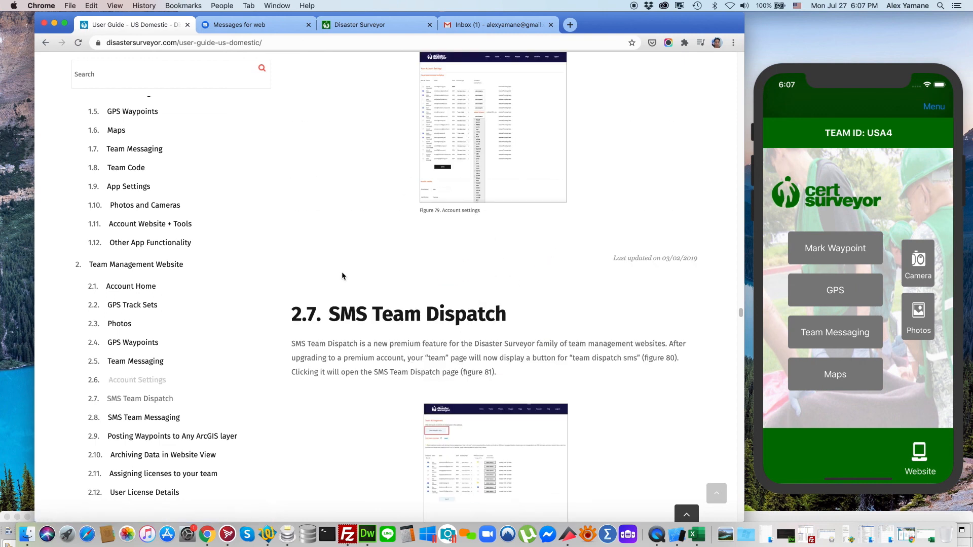
click(390, 25)
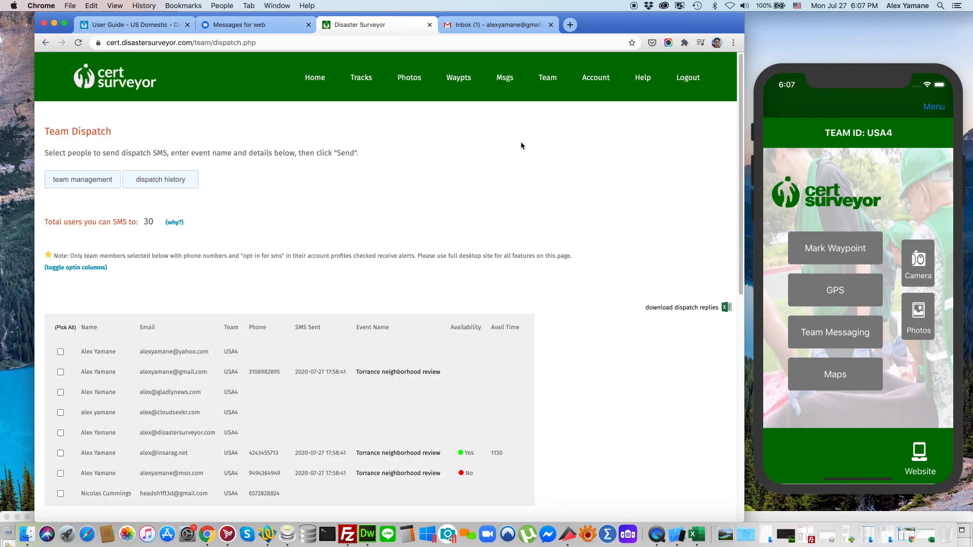